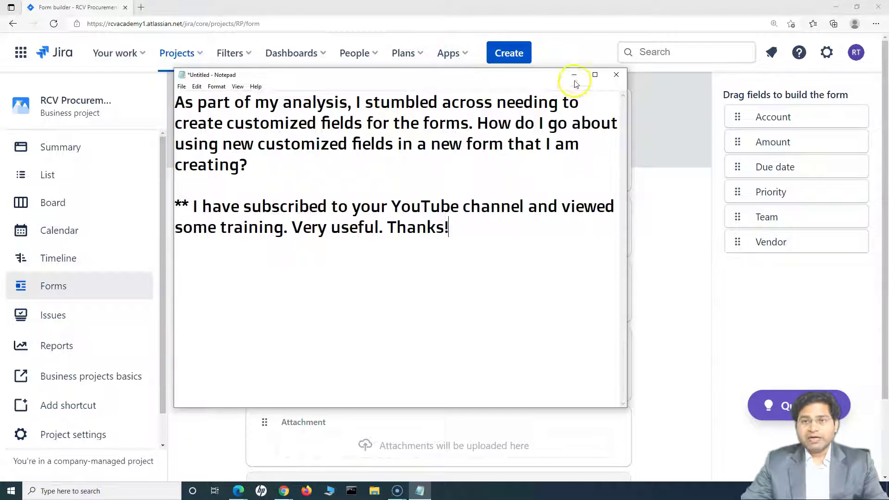
Minimize the Notepad question note to reveal the RCV Procurement form builder.
left_click(574, 75)
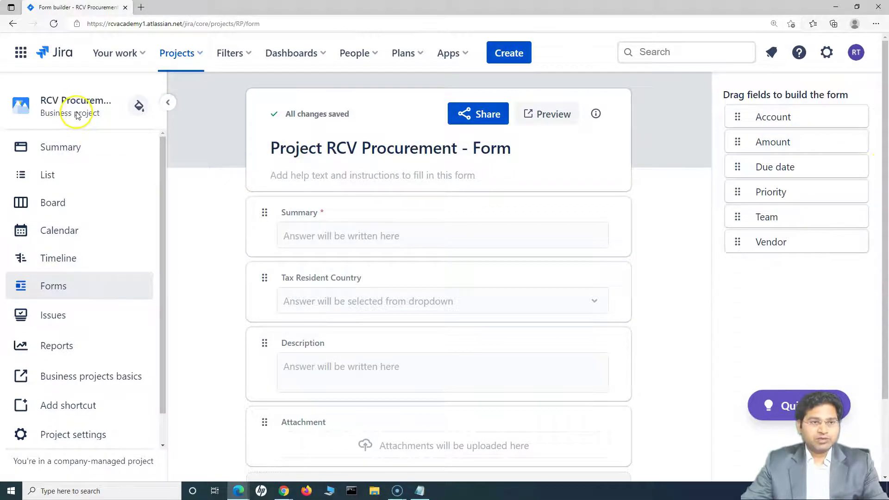
Add the Account, Vendor and Team fields to the form directly beneath Summary.
left_click(36, 286)
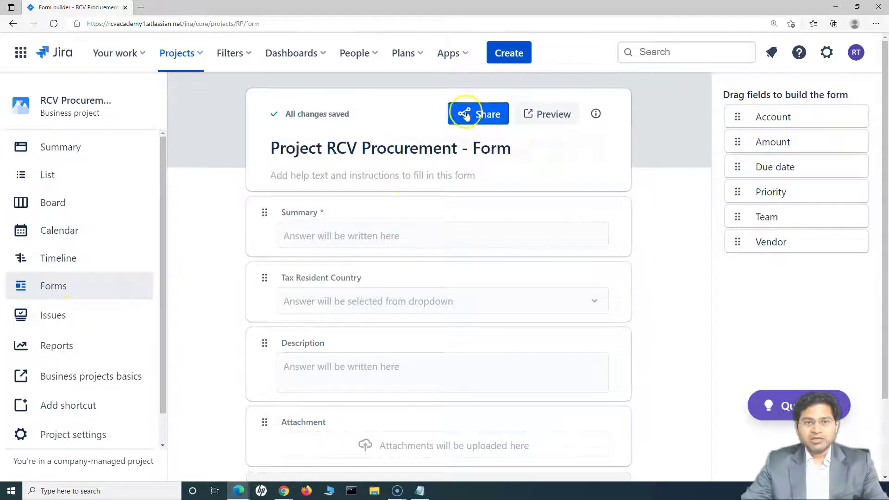
scroll(439, 352, "down", 2)
scroll(423, 377, "up", 2)
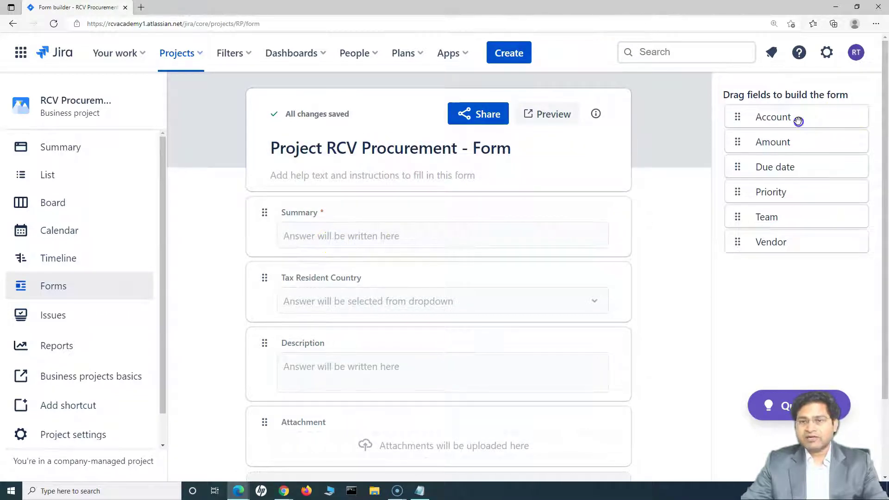
left_click_drag(798, 120, 343, 287)
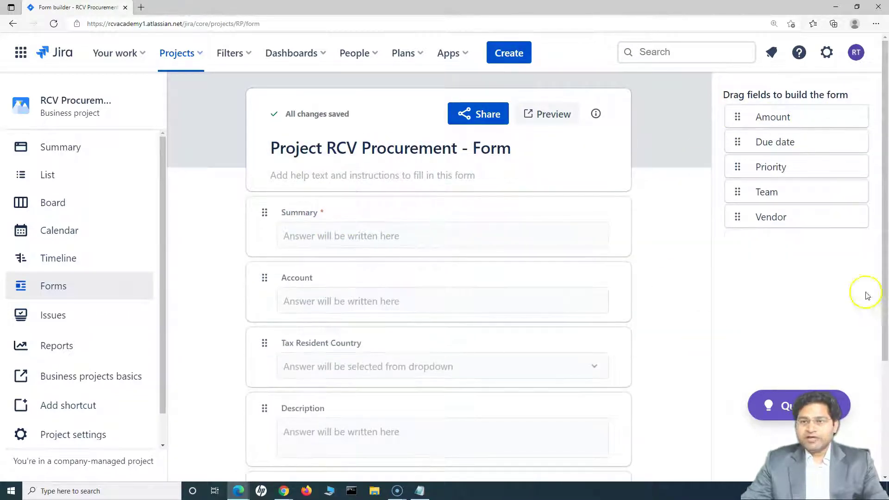
scroll(445, 300, "down", 3)
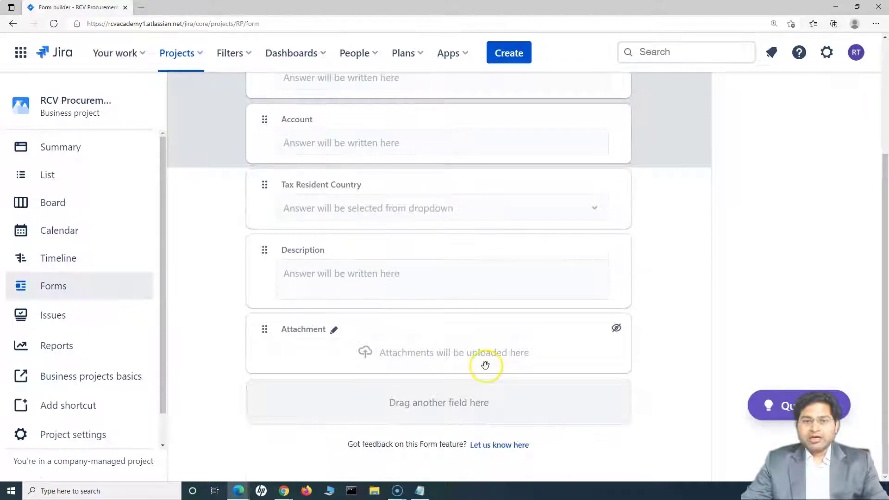
scroll(481, 366, "up", 3)
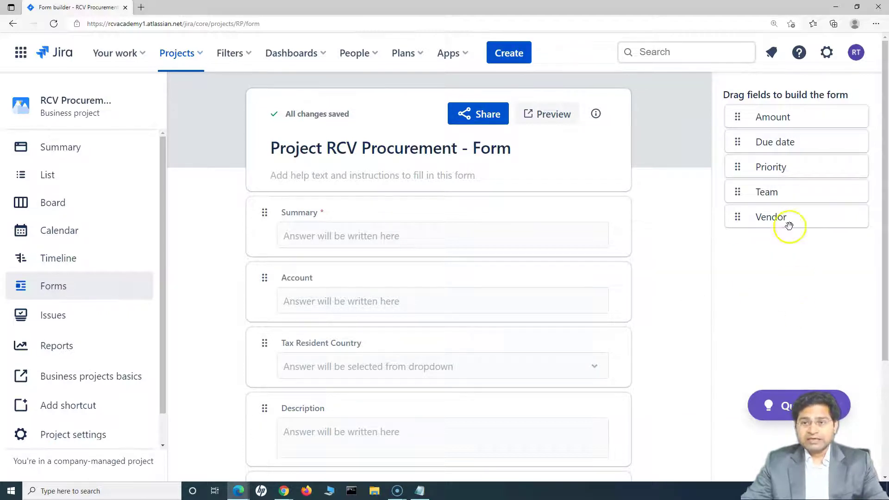
left_click_drag(339, 286, 334, 283)
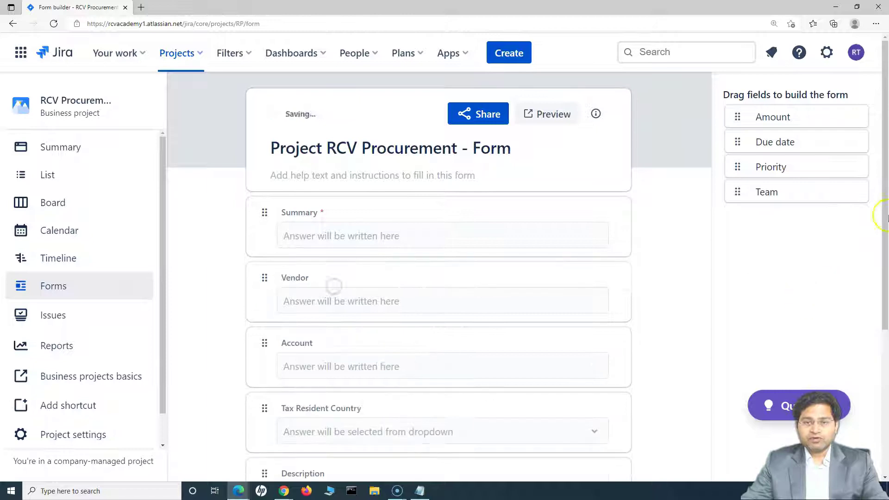
left_click_drag(768, 191, 334, 280)
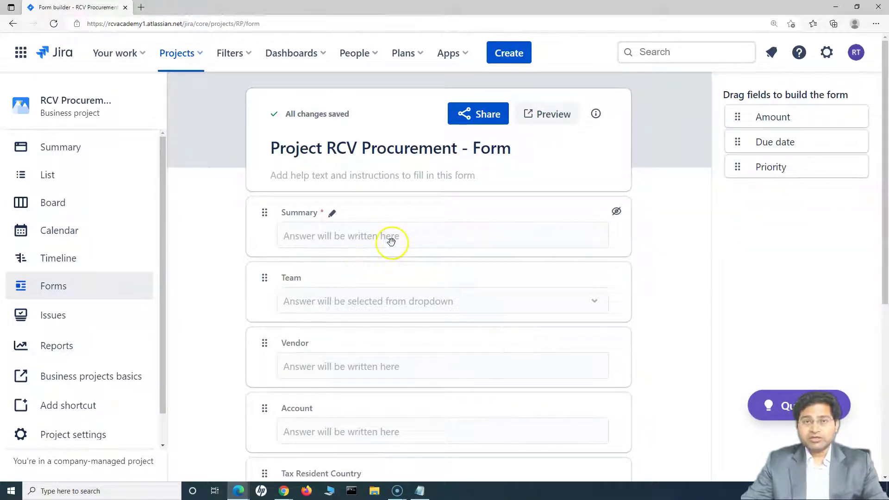
scroll(407, 333, "down", 4)
scroll(408, 337, "up", 4)
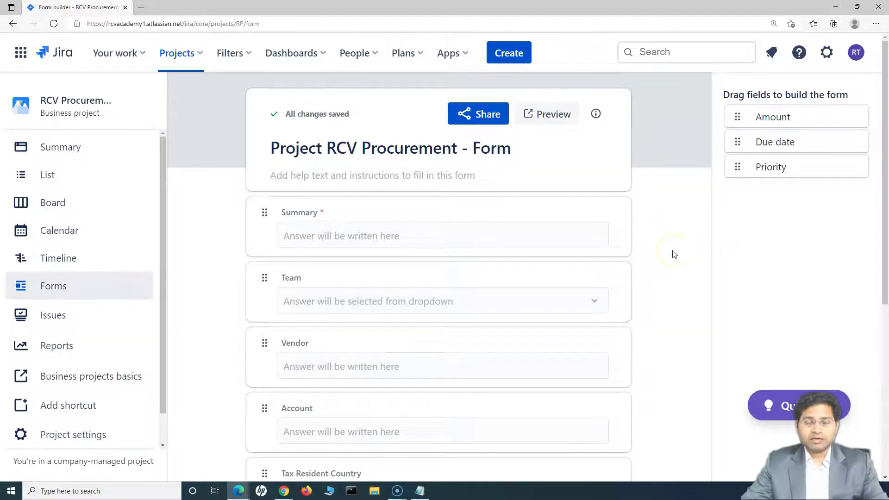
Go from the gear settings menu to Jira's Issues administration page.
left_click(829, 57)
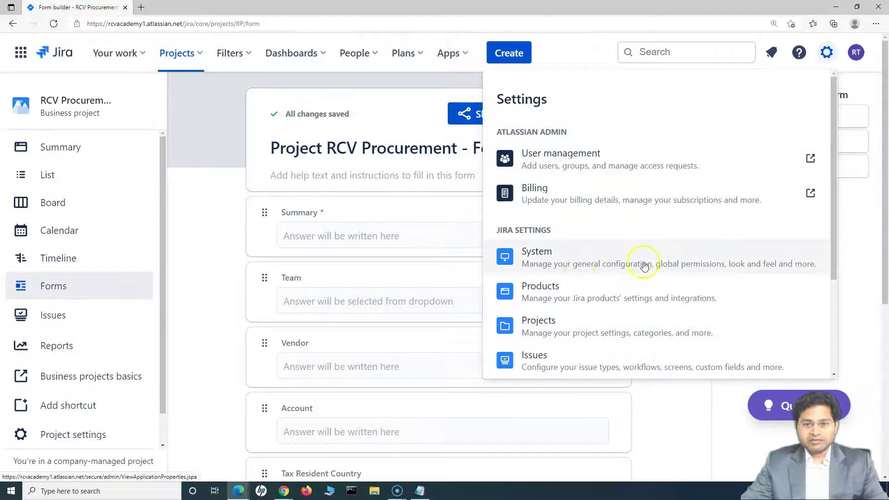
scroll(561, 321, "down", 3)
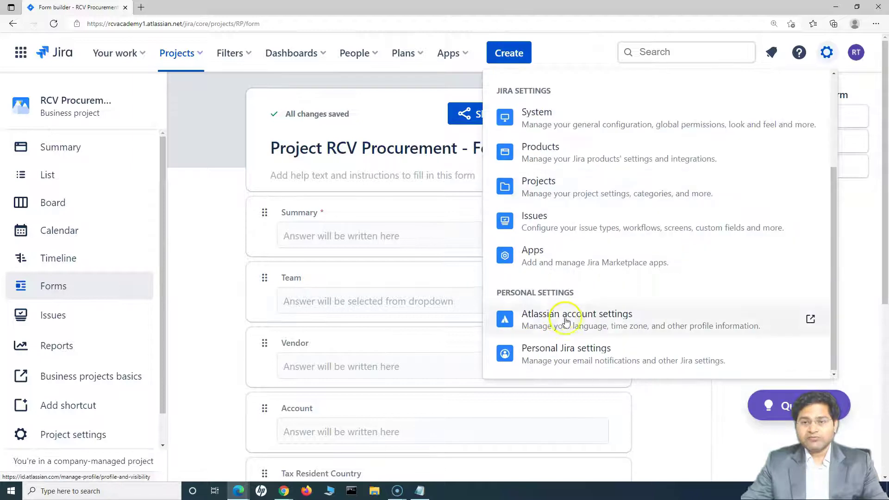
scroll(630, 315, "up", 3)
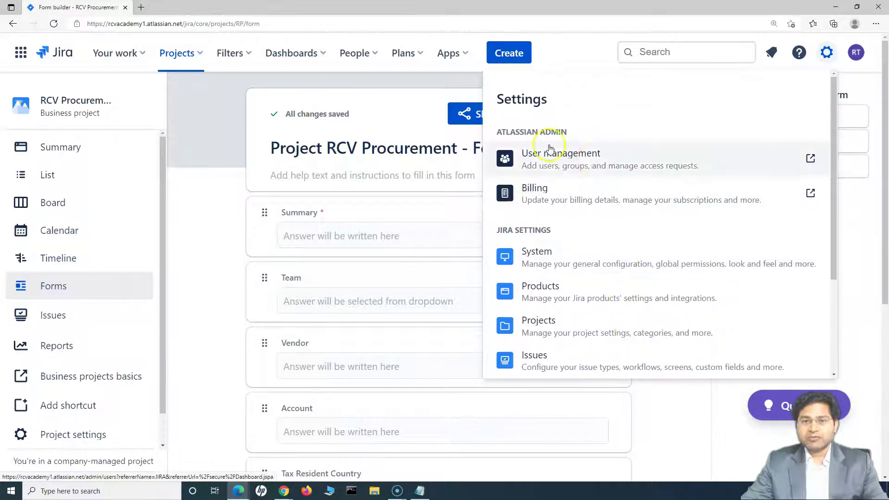
scroll(565, 239, "down", 3)
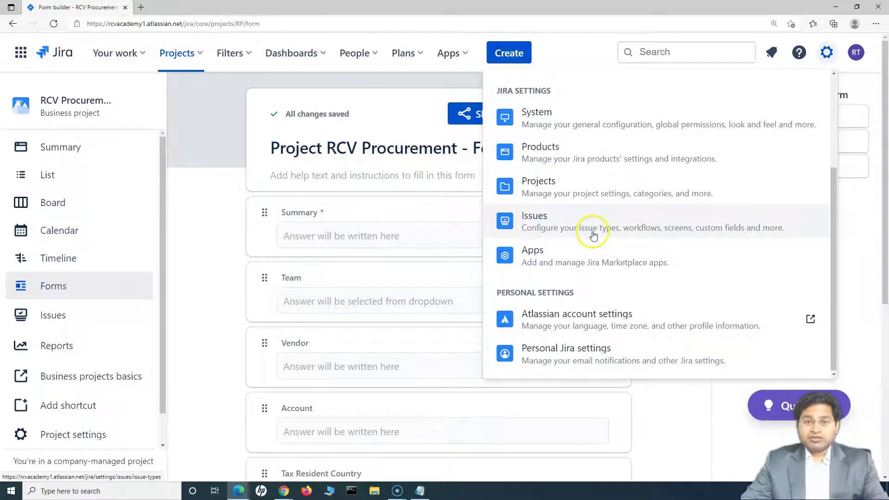
left_click(868, 217)
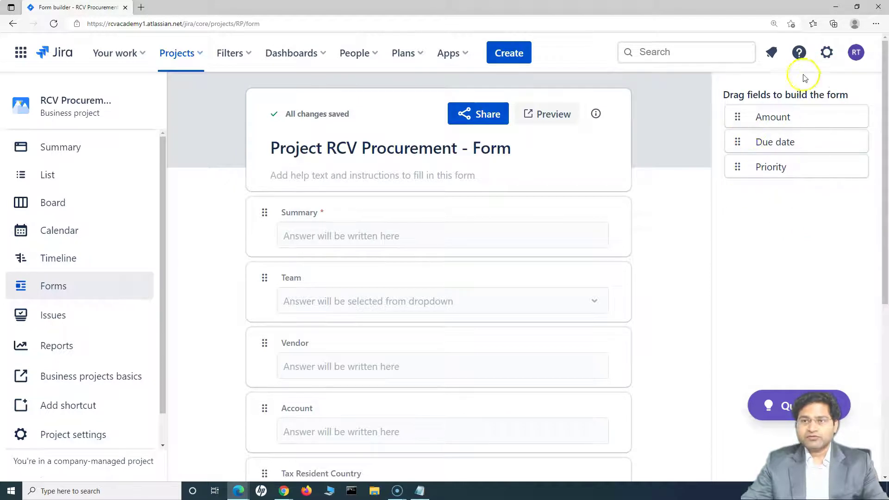
left_click(825, 55)
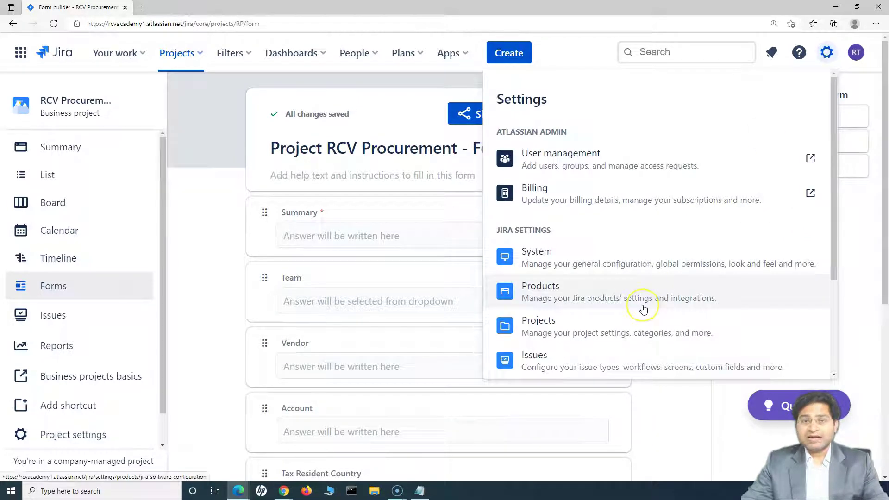
scroll(643, 309, "down", 3)
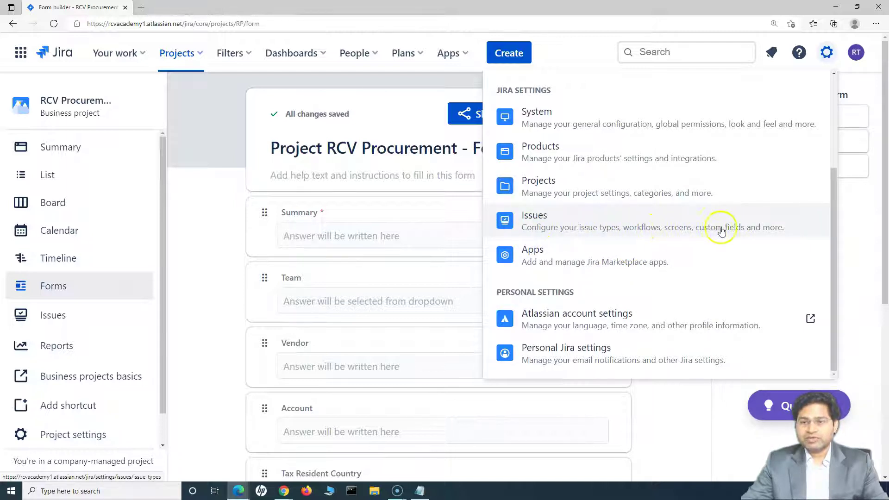
left_click(588, 222)
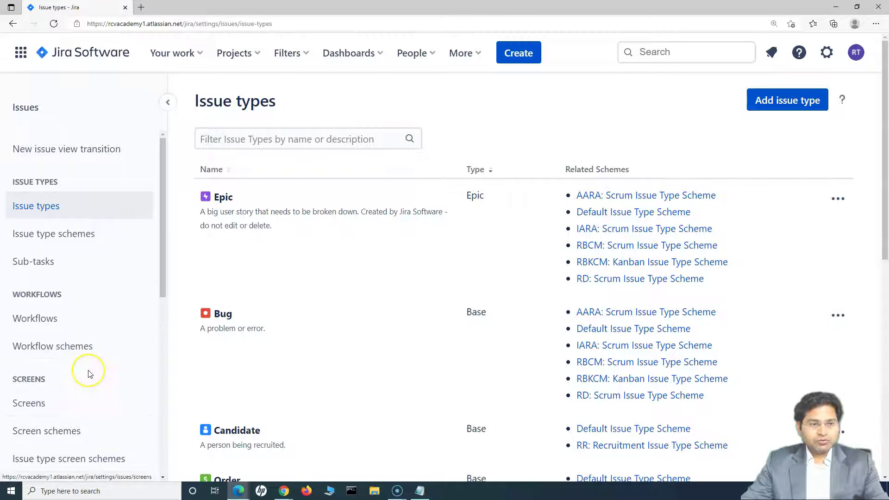
Open the Custom fields list and start creating a new custom field.
scroll(89, 373, "down", 1)
scroll(89, 373, "down", 5)
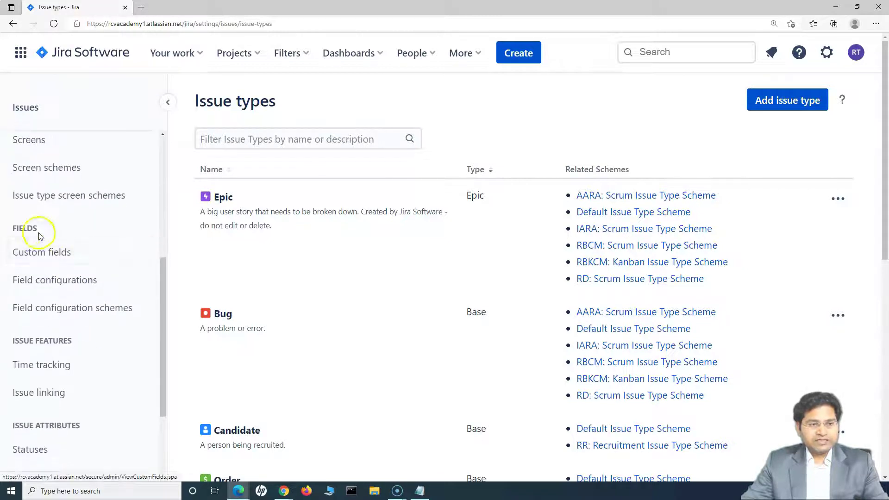
left_click(69, 254)
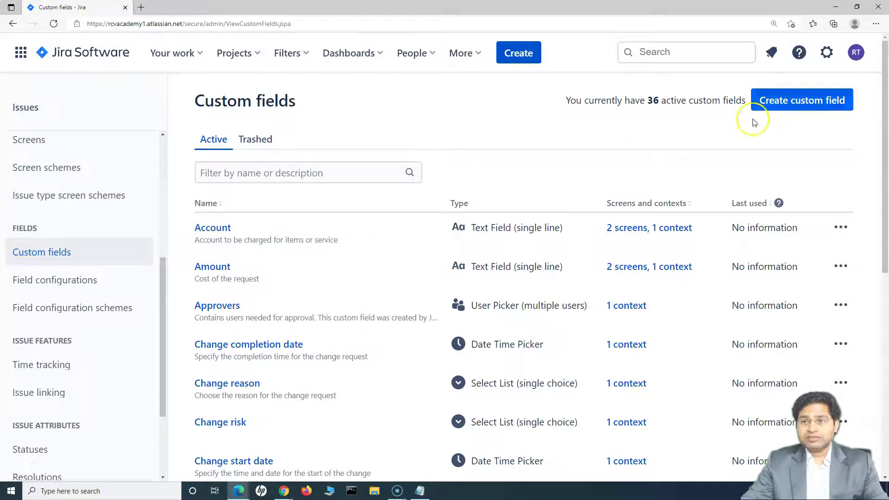
left_click(807, 101)
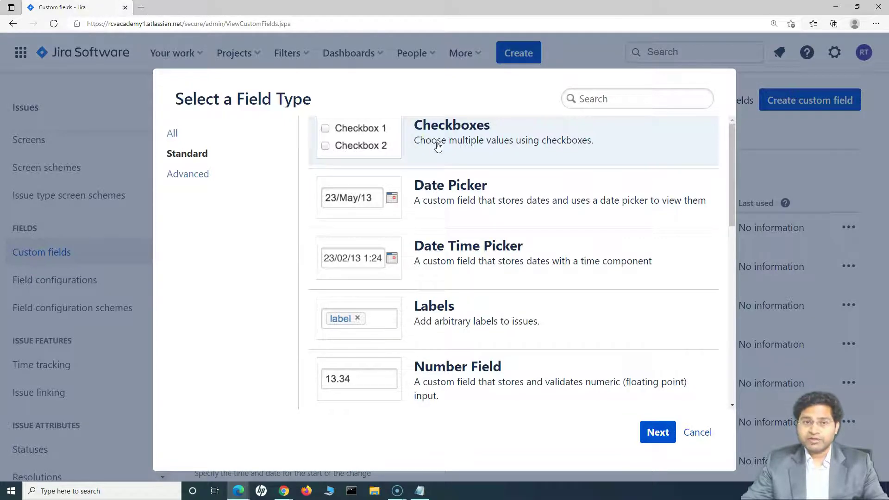
Choose Radio Buttons as the new field type and continue to its configuration.
scroll(520, 320, "down", 10)
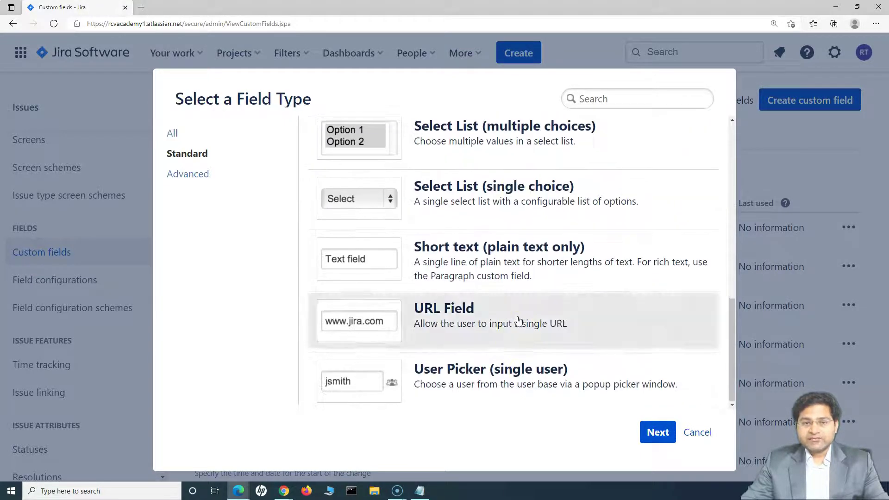
left_click(510, 386)
scroll(506, 399, "up", 10)
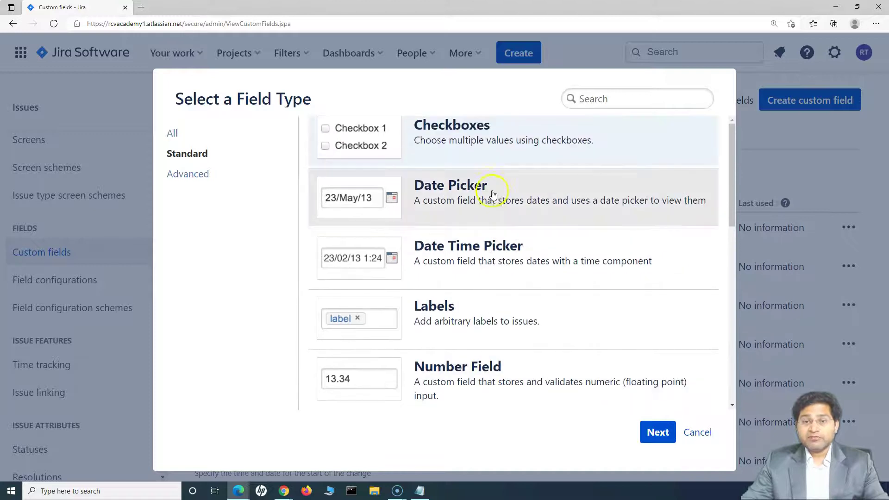
scroll(483, 358, "down", 1)
scroll(485, 374, "down", 7)
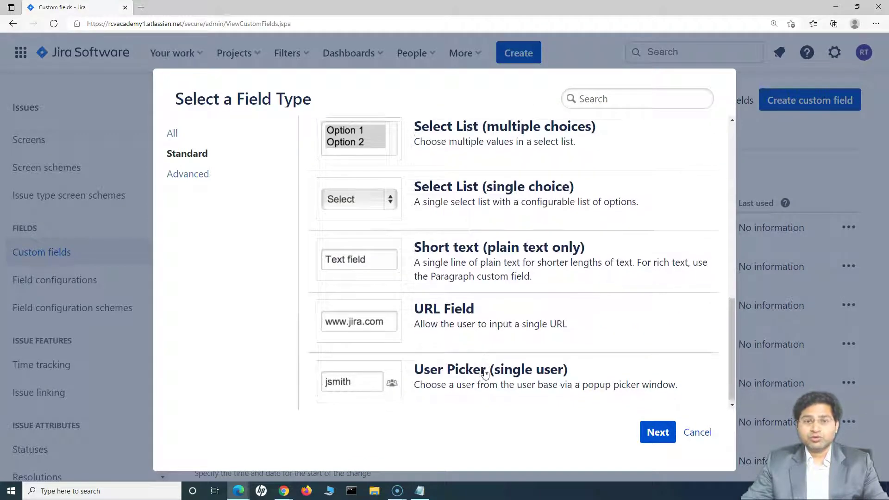
scroll(511, 198, "up", 8)
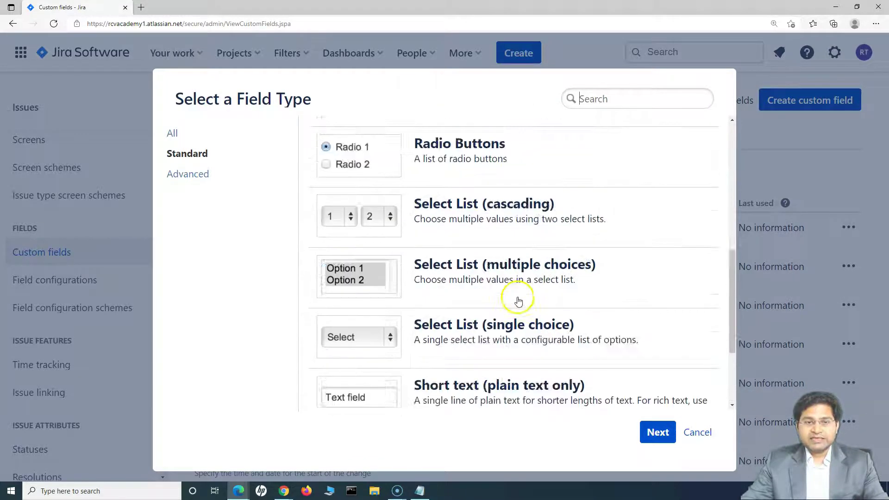
scroll(488, 331, "down", 5)
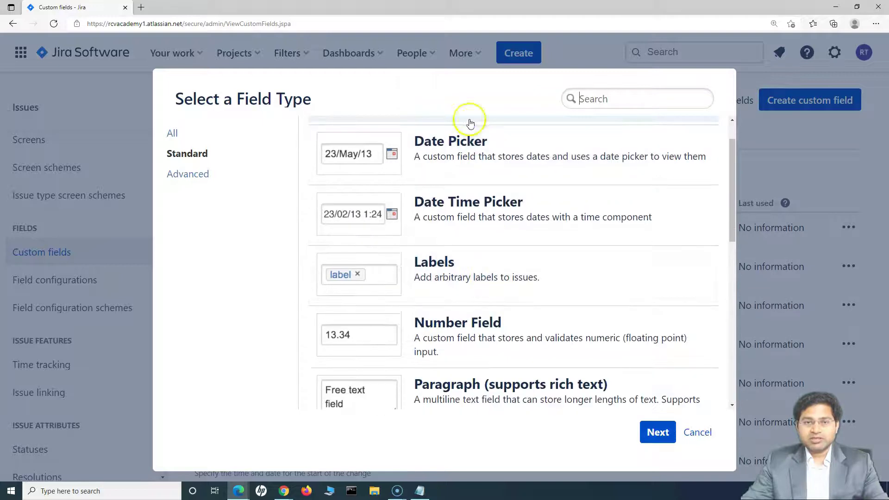
scroll(509, 311, "down", 1)
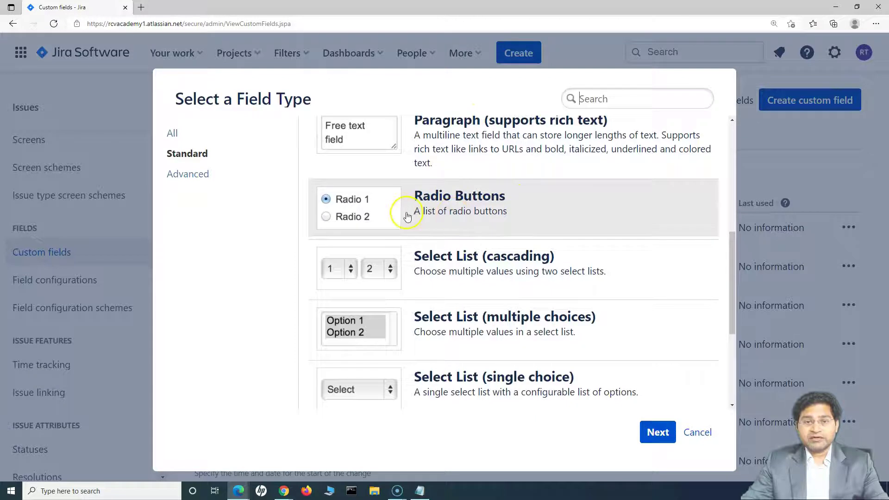
left_click(457, 208)
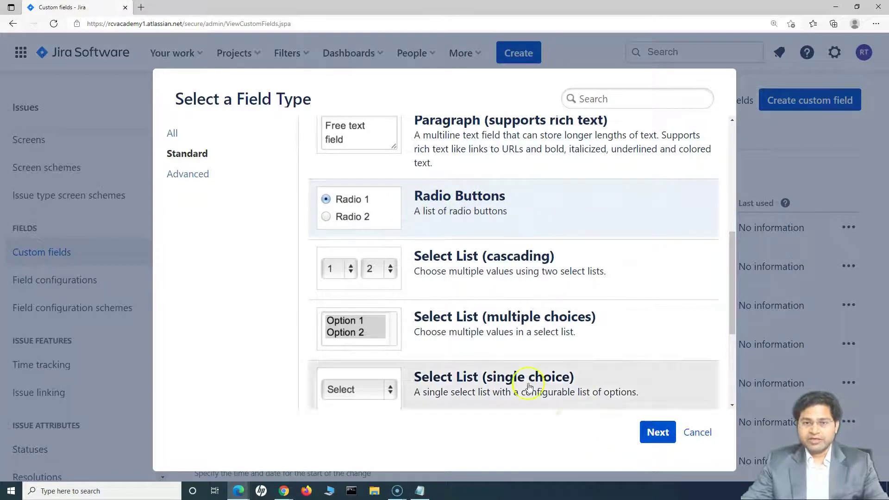
left_click(658, 435)
Name the field 'Are you happy with course?' and reuse that text as its description.
left_click(298, 151)
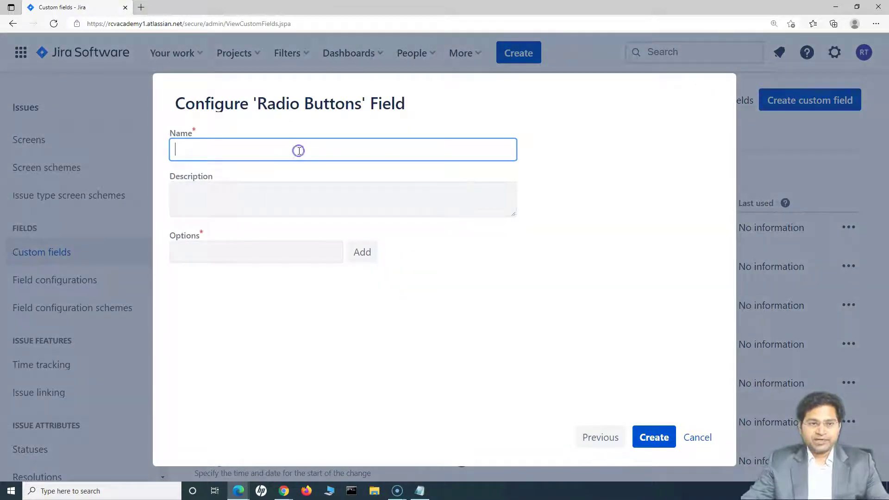
type("Are")
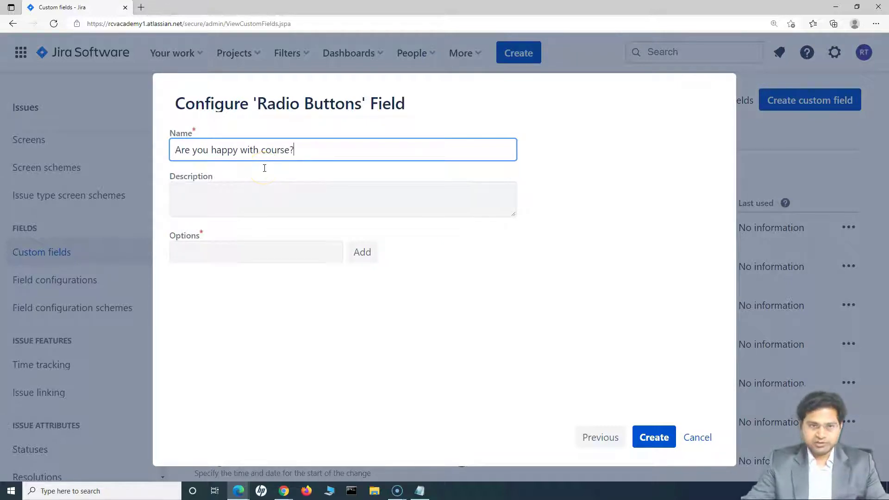
type(" you happy with course?")
left_click_drag(298, 149, 166, 147)
key("ctrl+c")
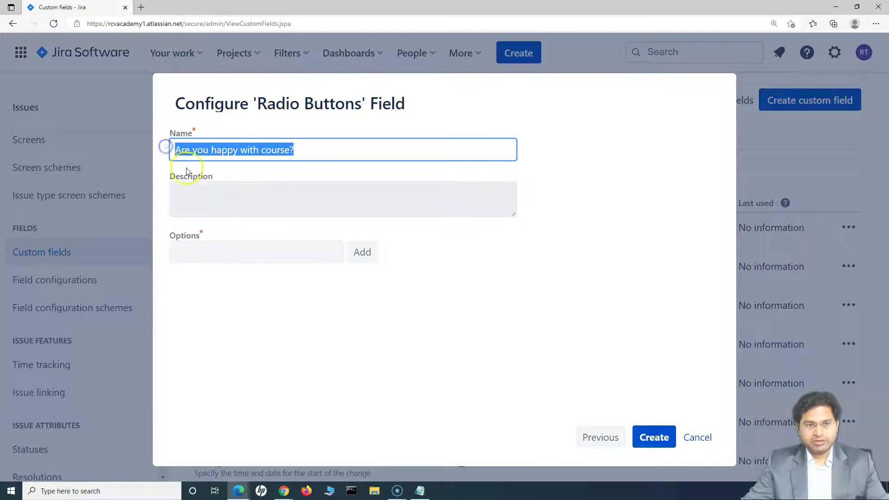
left_click(195, 199)
key("ctrl+v")
Add the options Yes and No, then create the field.
left_click(226, 250)
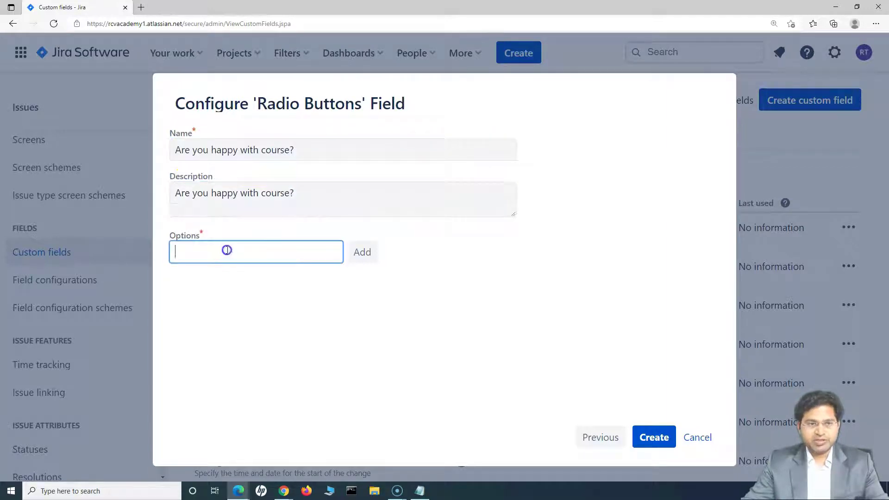
type("Ye")
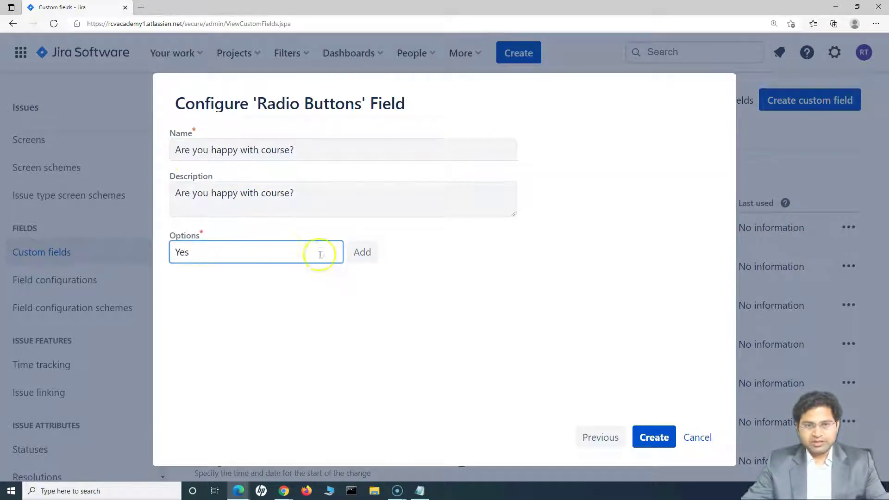
type("s")
left_click(353, 253)
type("No")
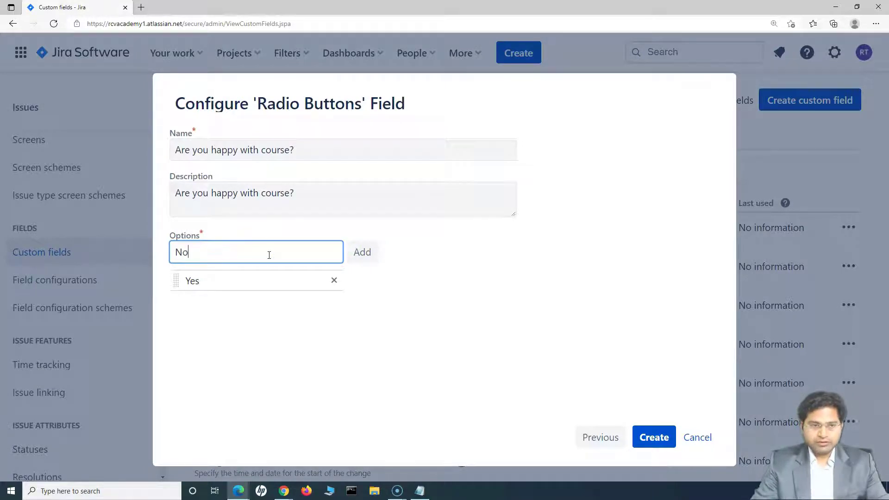
key("Return")
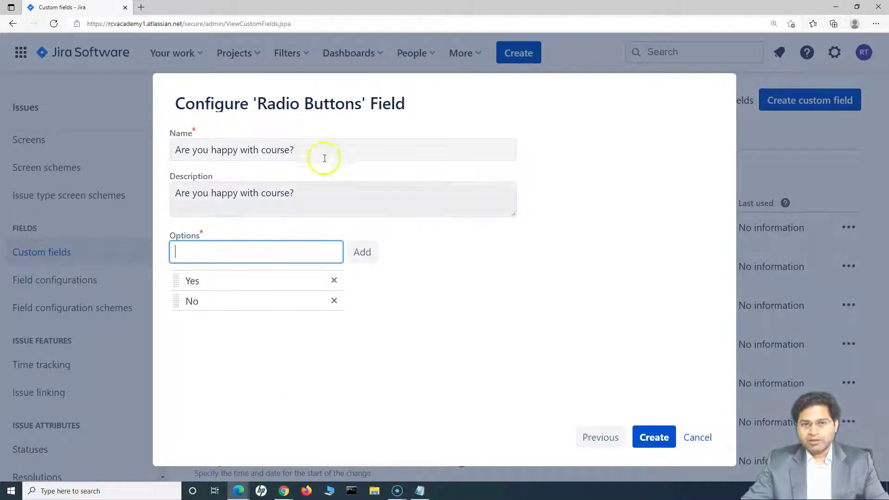
left_click(658, 439)
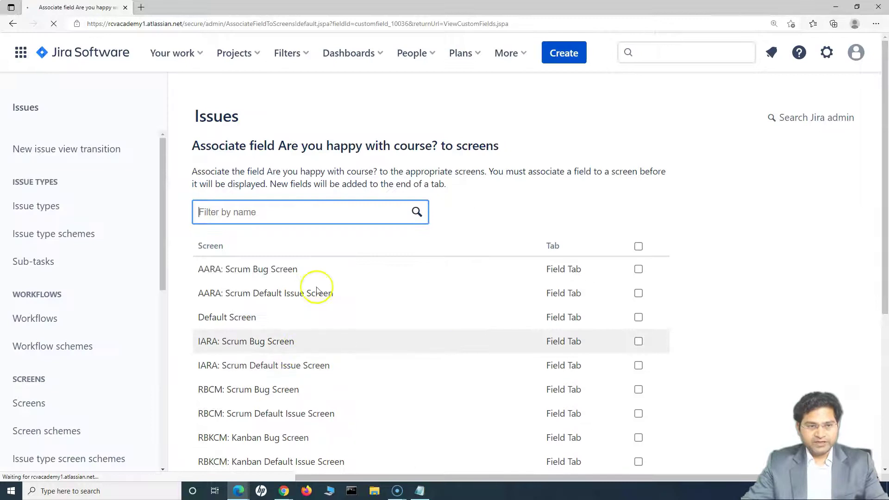
Highlight the new field's name in the 'Associate field to screens' heading.
double_click(288, 145)
left_click_drag(288, 145, 439, 144)
left_click(297, 146)
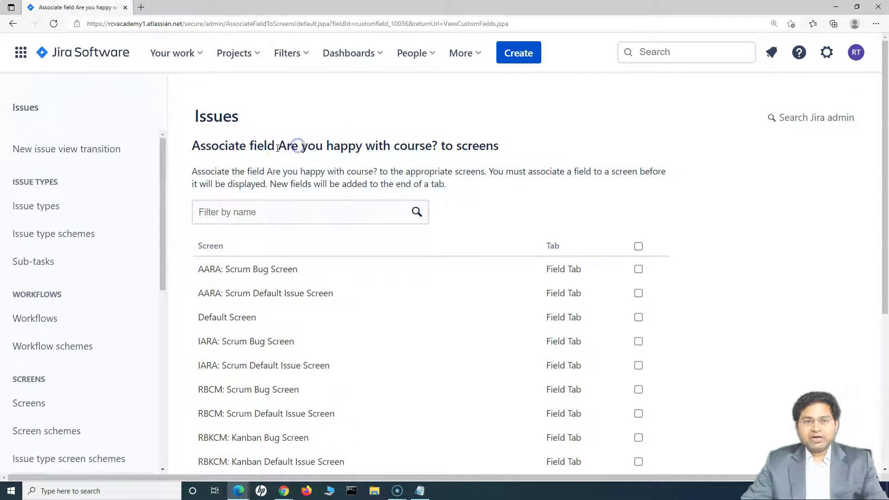
left_click_drag(279, 148, 418, 144)
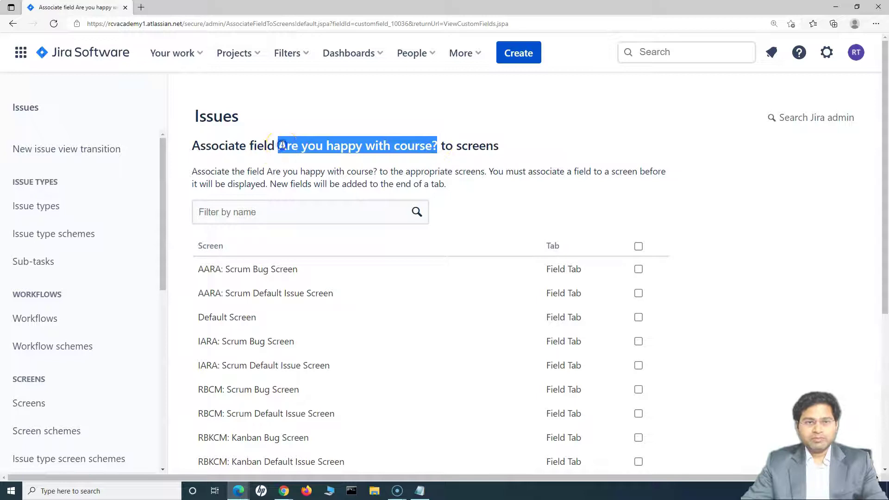
left_click(399, 128)
left_click_drag(278, 145, 435, 144)
left_click(434, 144)
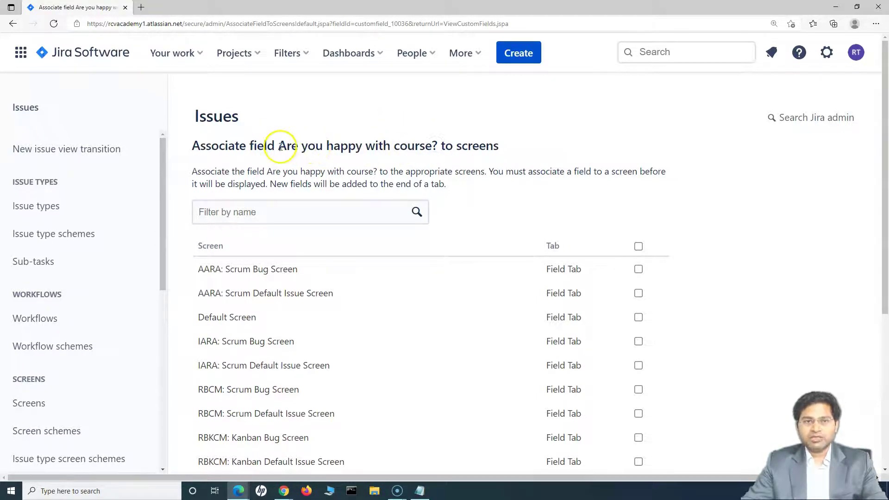
left_click_drag(279, 145, 454, 143)
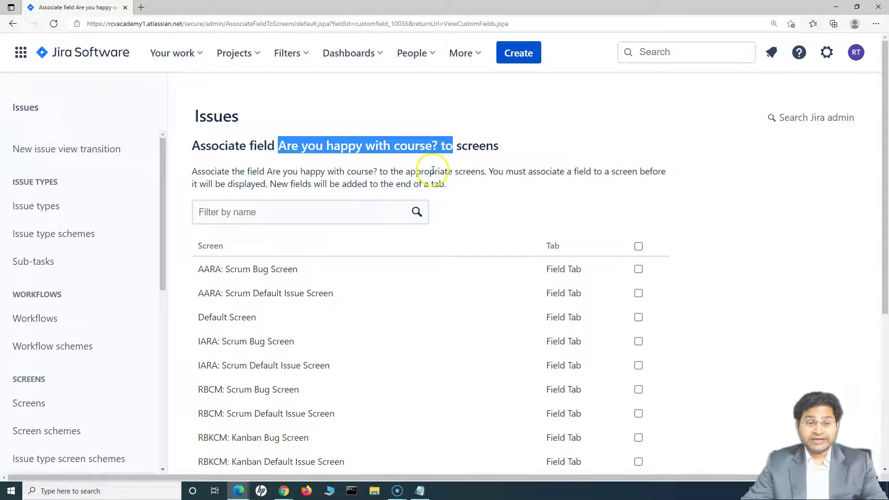
left_click(446, 123)
scroll(489, 206, "down", 1)
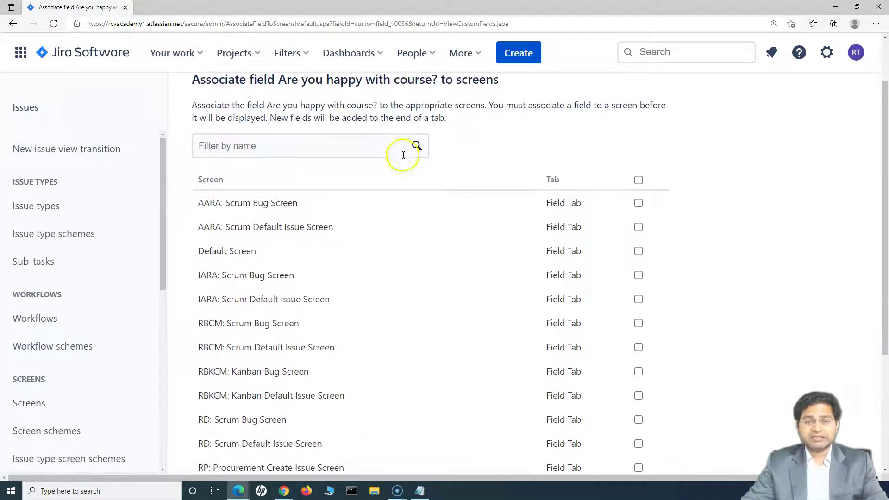
scroll(403, 155, "up", 1)
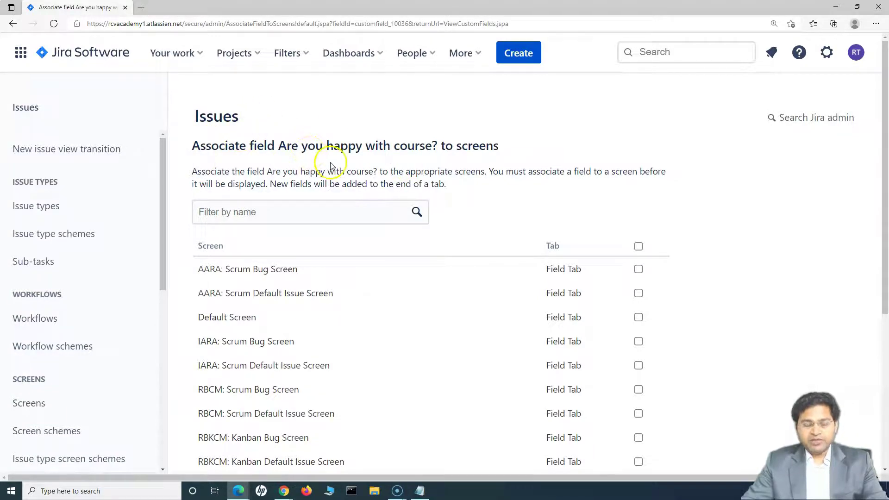
scroll(330, 167, "down", 1)
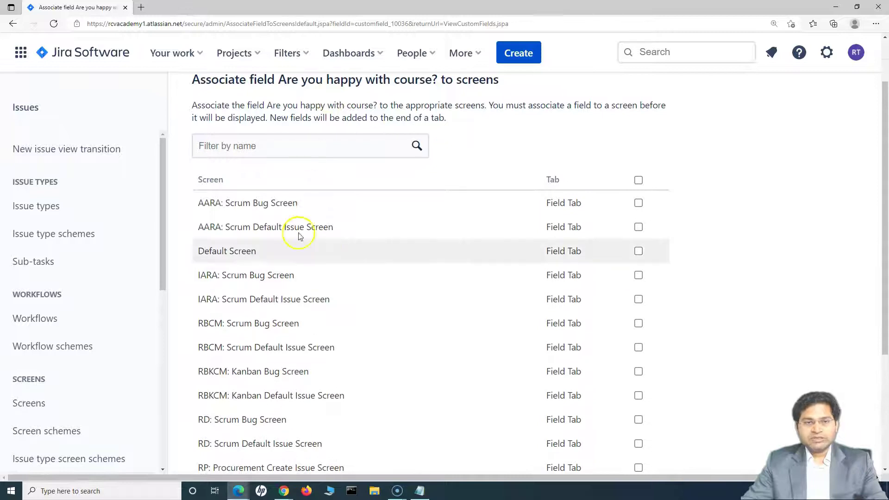
scroll(302, 234, "up", 1)
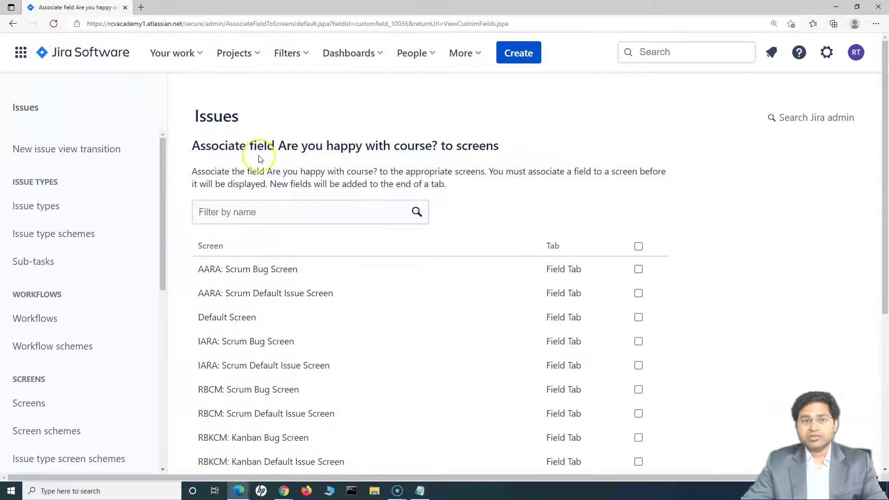
left_click_drag(443, 146, 502, 147)
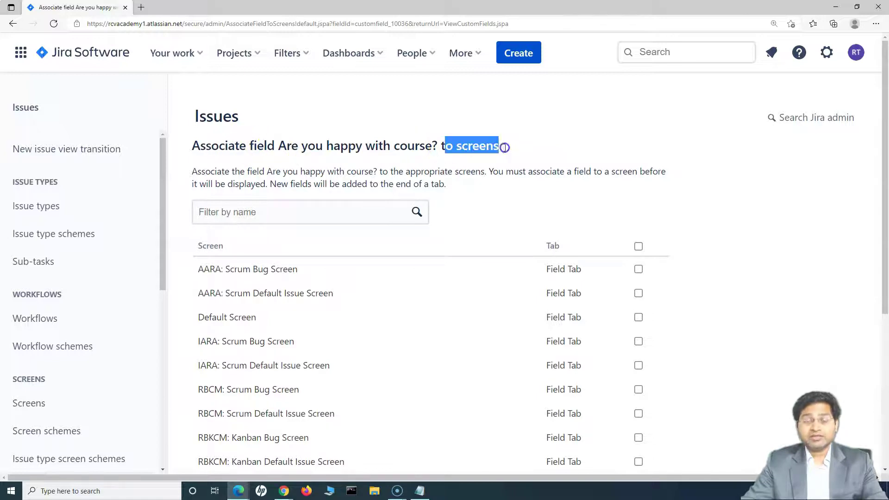
left_click(319, 147)
left_click(457, 162)
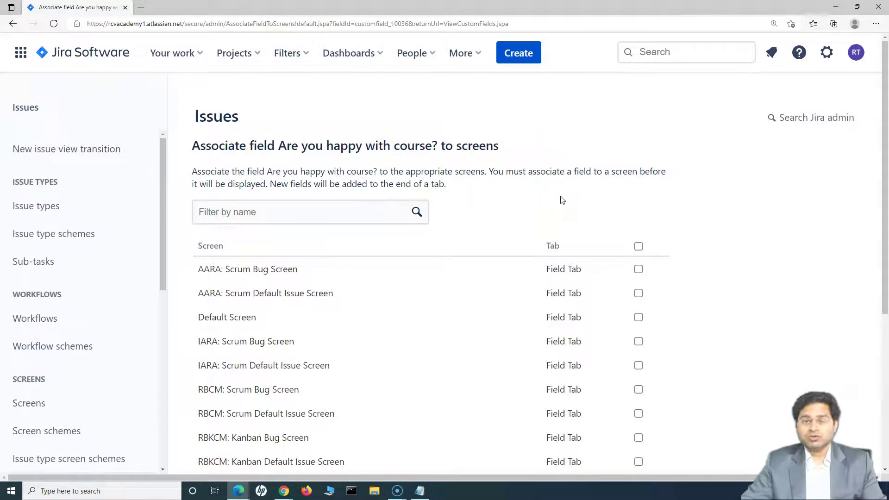
Tick RP: Procurement Create Issue Screen and RP: Procurement Edit/View Issue Screen for the field.
scroll(562, 200, "down", 3)
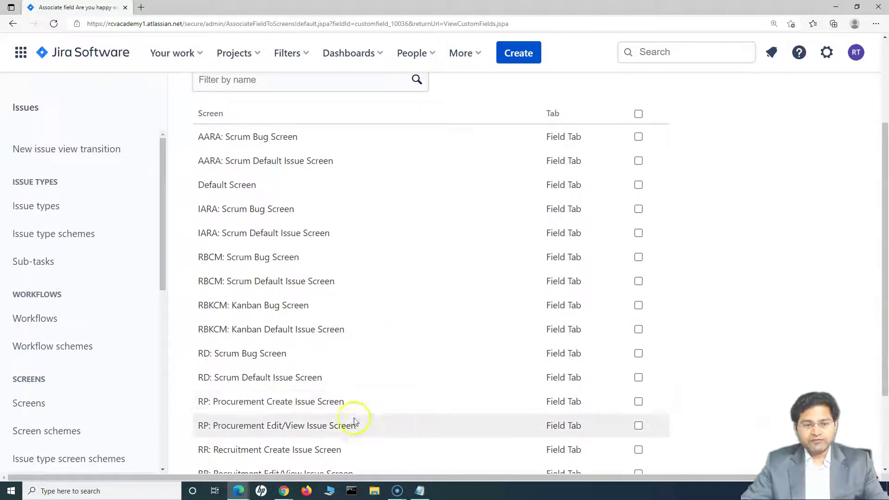
scroll(341, 414, "down", 3)
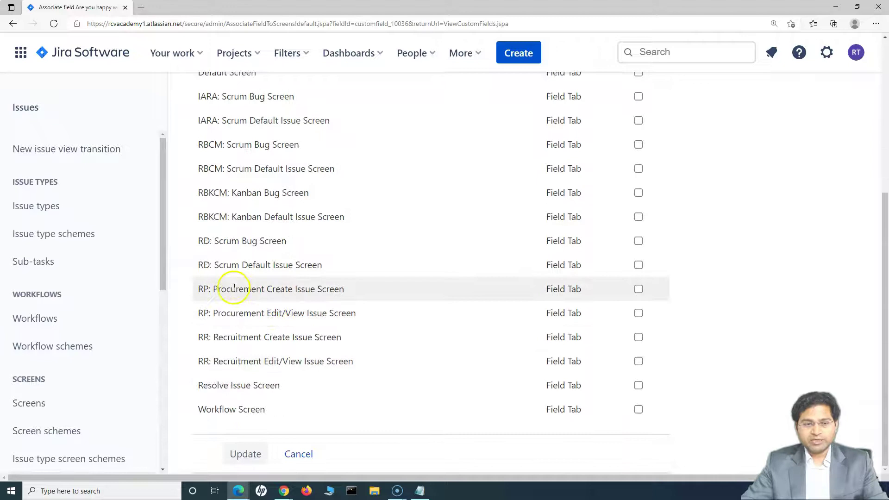
left_click_drag(200, 288, 347, 290)
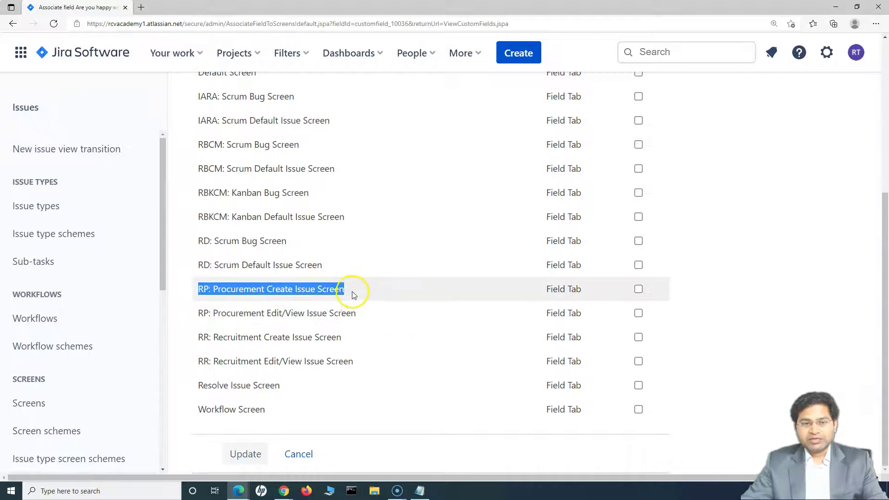
left_click_drag(261, 313, 399, 314)
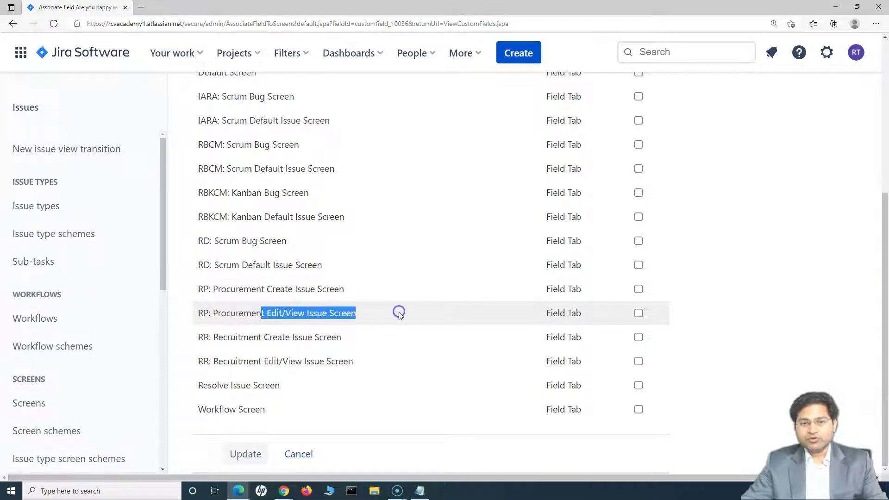
left_click(638, 289)
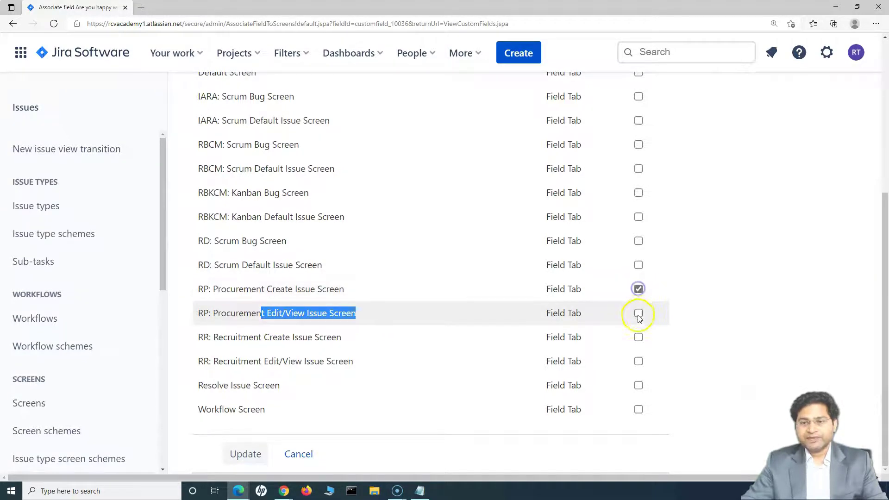
left_click(639, 314)
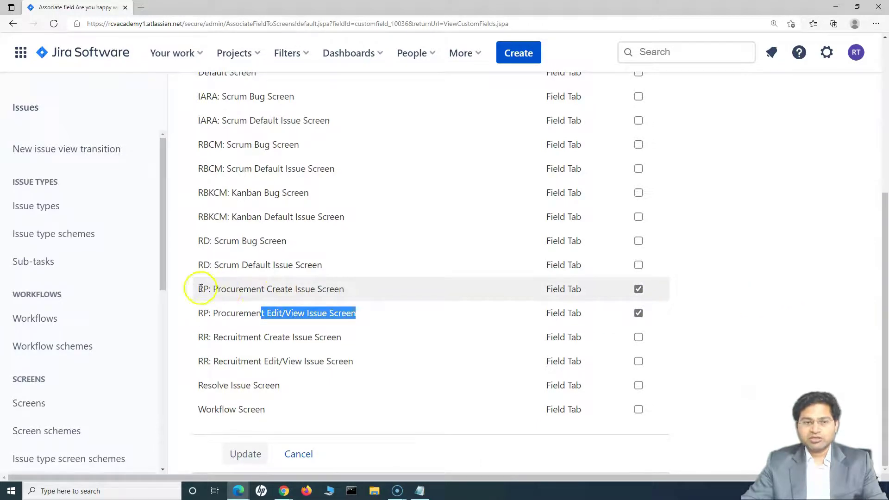
scroll(377, 312, "up", 5)
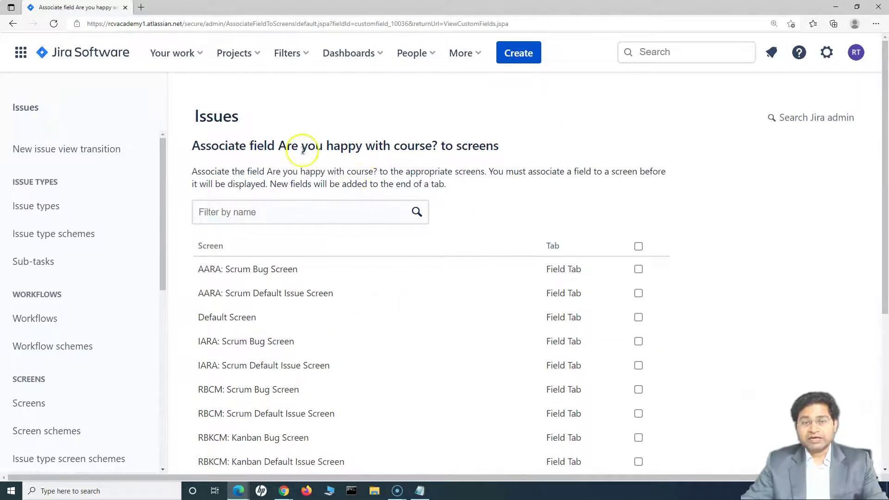
scroll(718, 381, "down", 5)
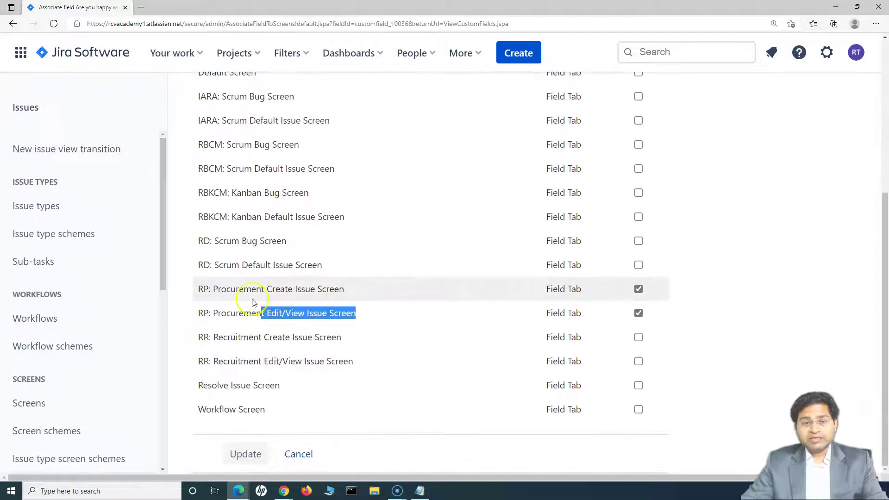
left_click(203, 289)
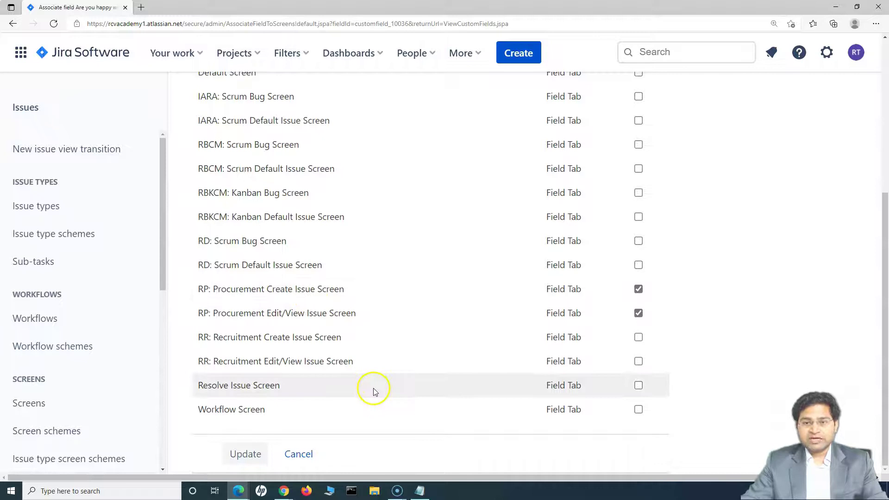
Save the screen associations and review the field's Radio Buttons type and screens.
left_click(243, 454)
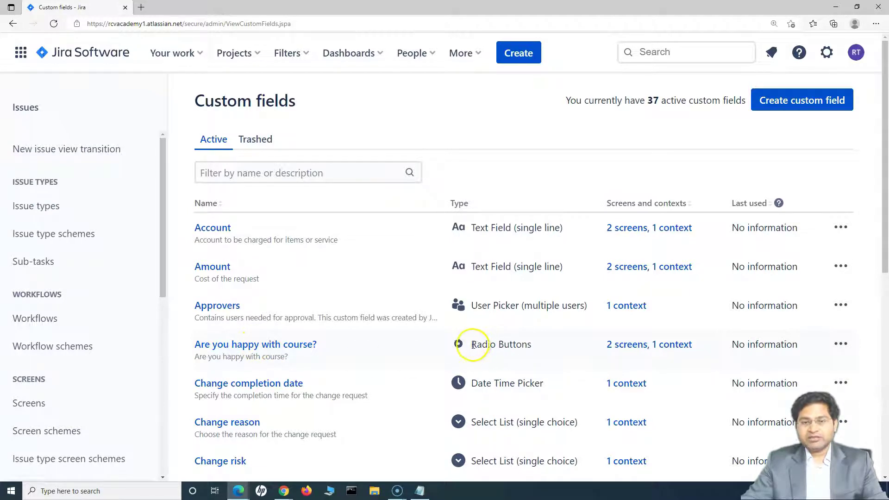
left_click_drag(472, 345, 533, 343)
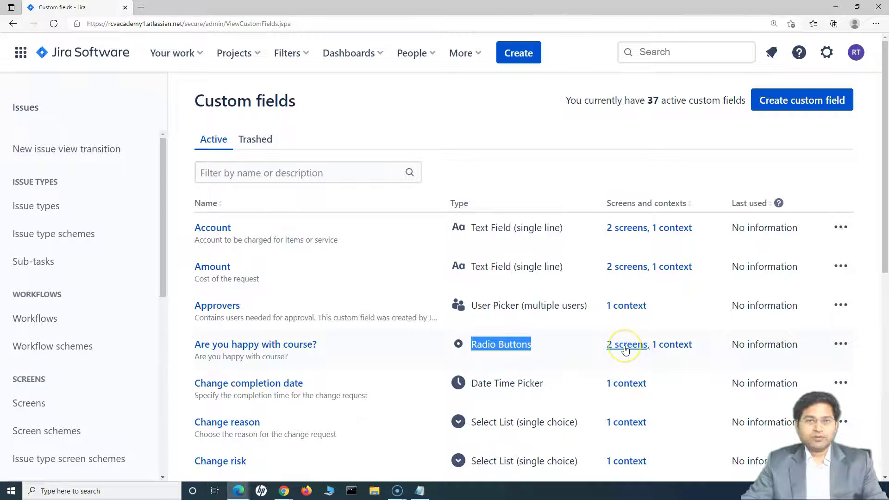
left_click(624, 348)
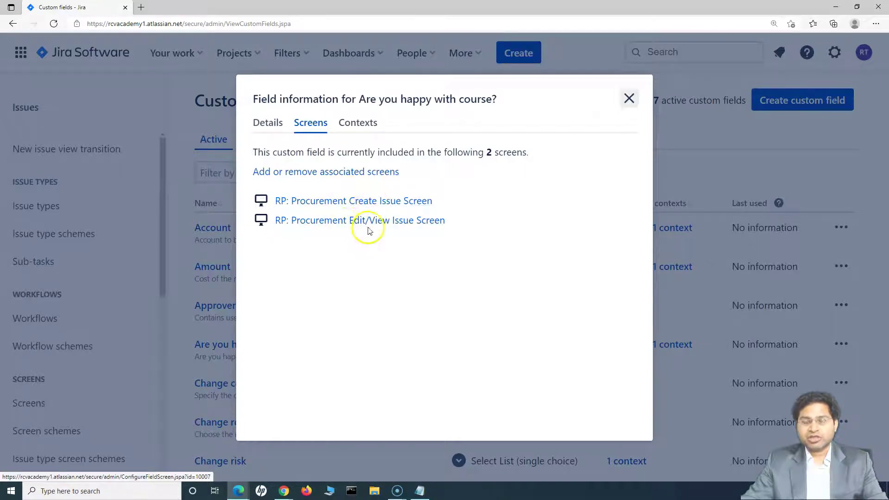
Check the field's single global context with Yes and No, then return to Custom fields.
left_click(358, 123)
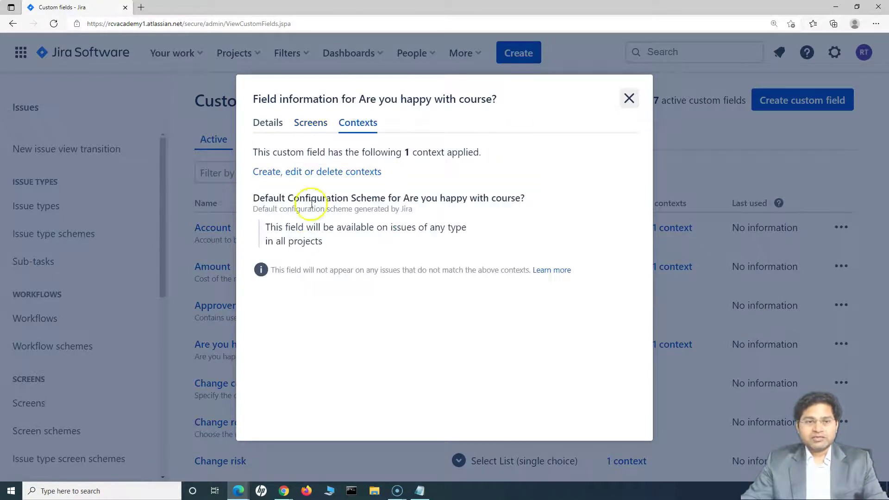
left_click_drag(253, 153, 470, 154)
left_click(271, 177)
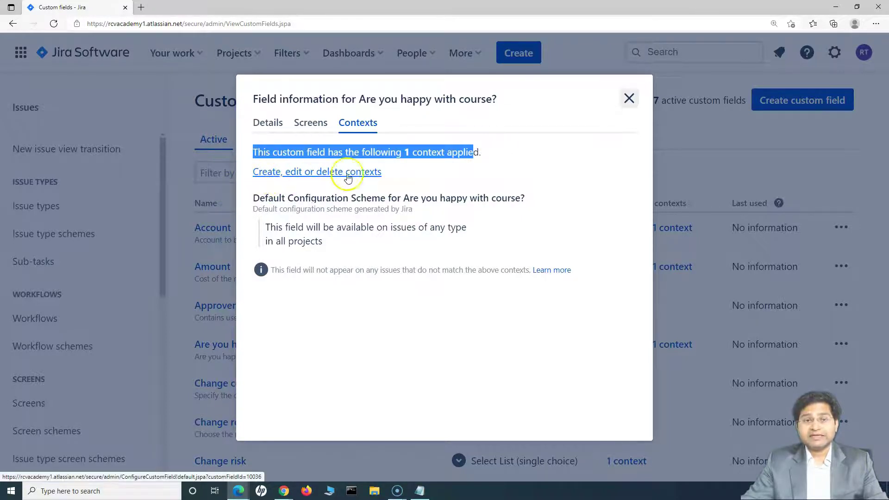
left_click(407, 178)
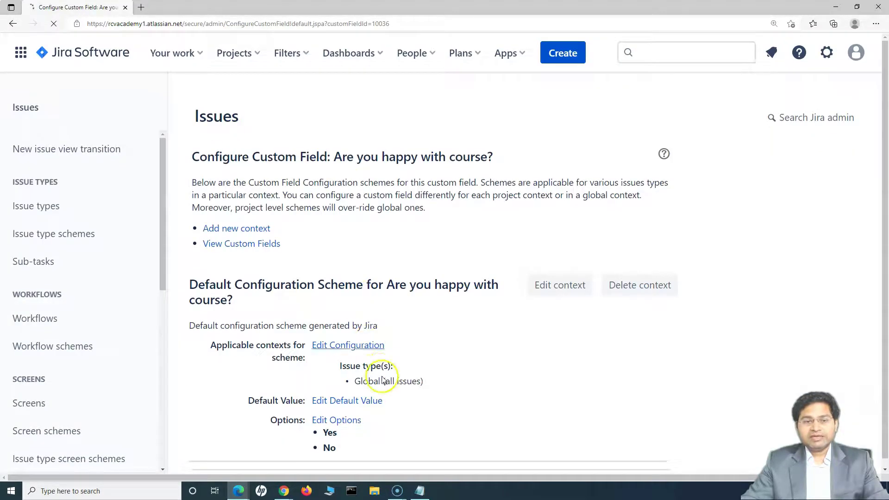
left_click(13, 26)
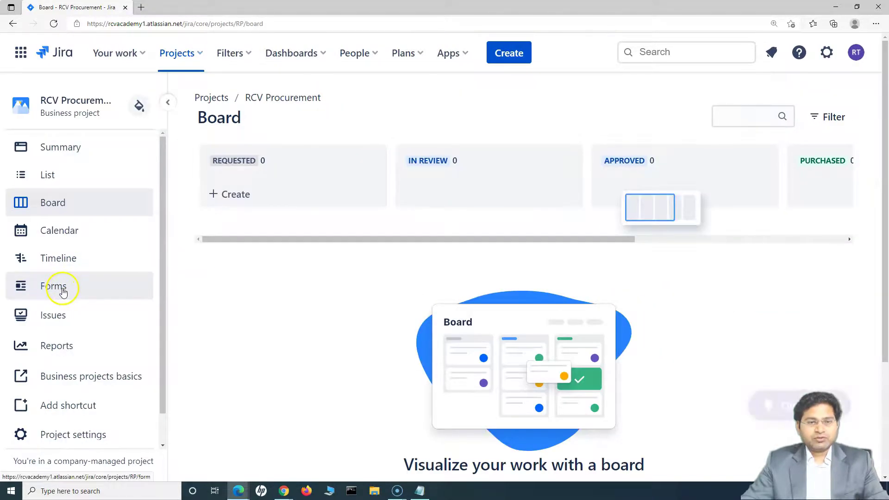
Place 'Are you happy with course?' after Tax Resident Country on the RCV Procurement form and preview it.
left_click(62, 290)
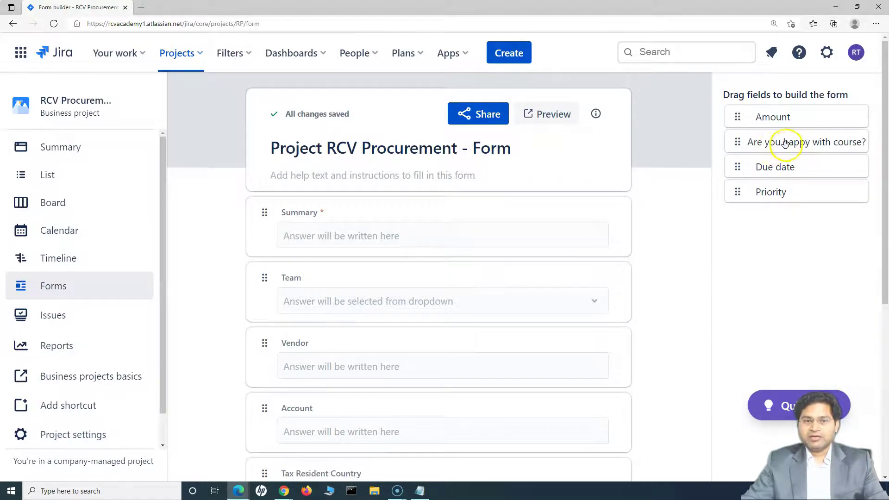
left_click_drag(786, 146, 305, 256)
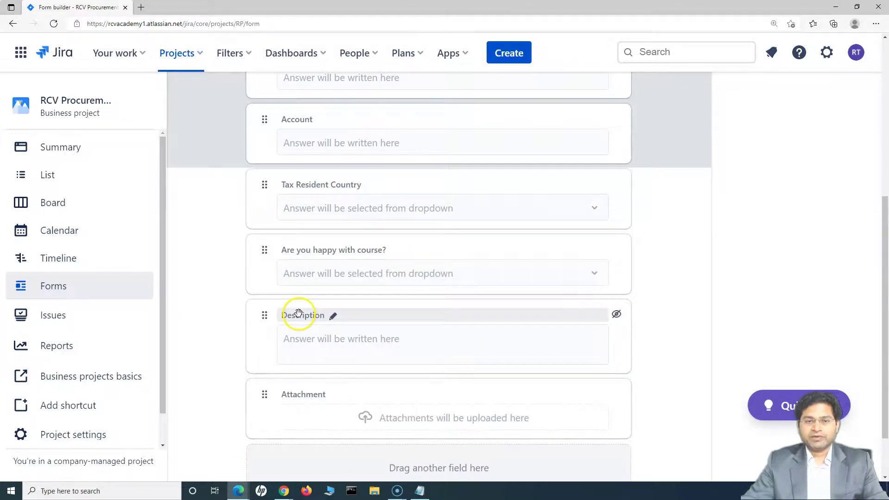
scroll(473, 325, "down", 2)
scroll(472, 361, "up", 8)
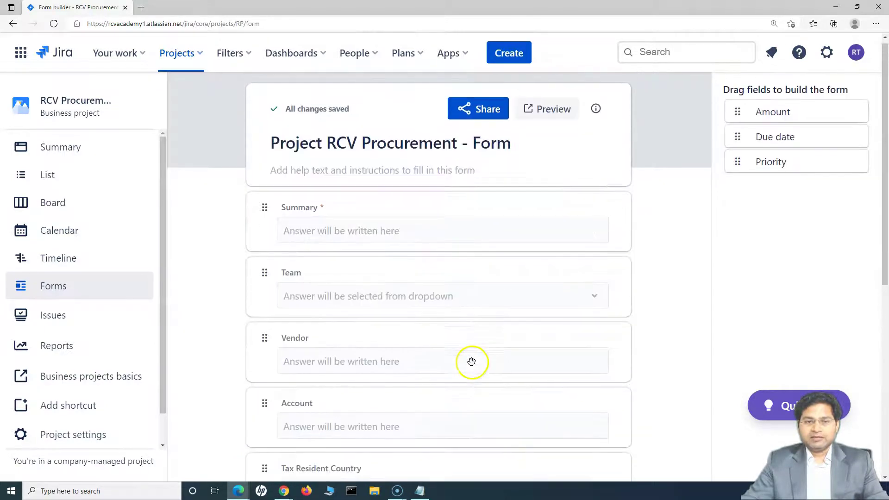
left_click(550, 110)
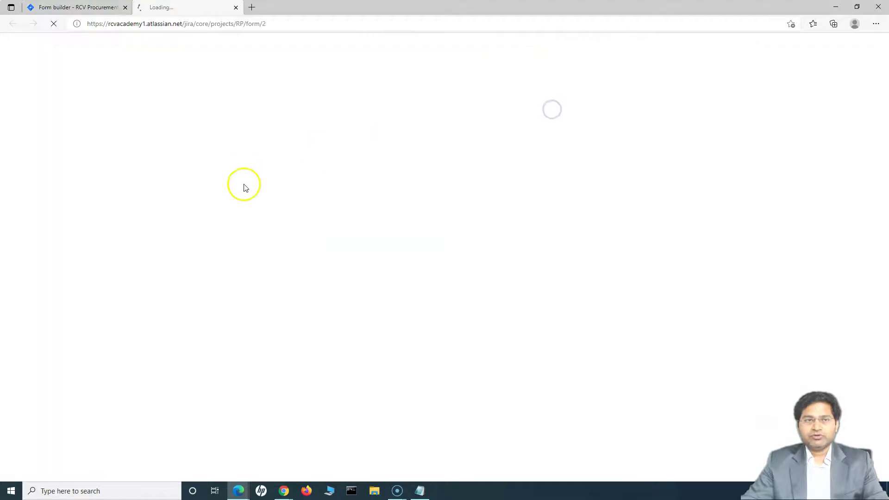
In the preview, answer the course question Yes, No, then Yes, and return to the builder.
scroll(332, 268, "down", 3)
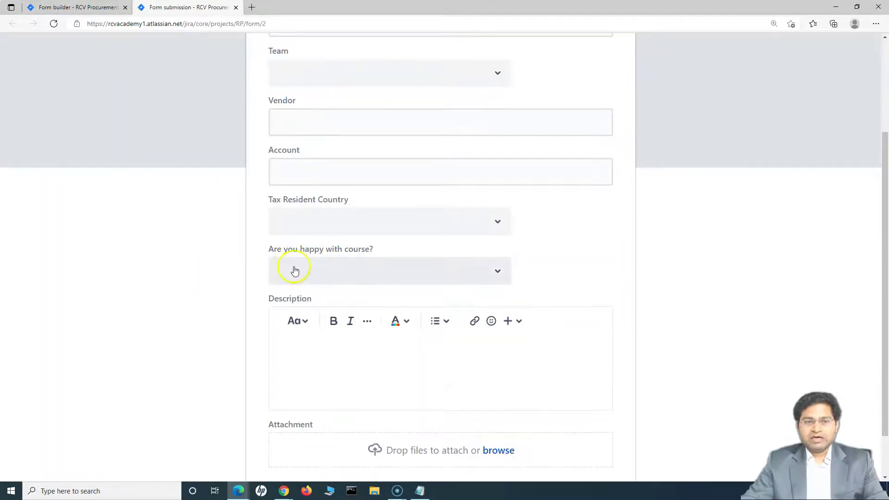
left_click(370, 277)
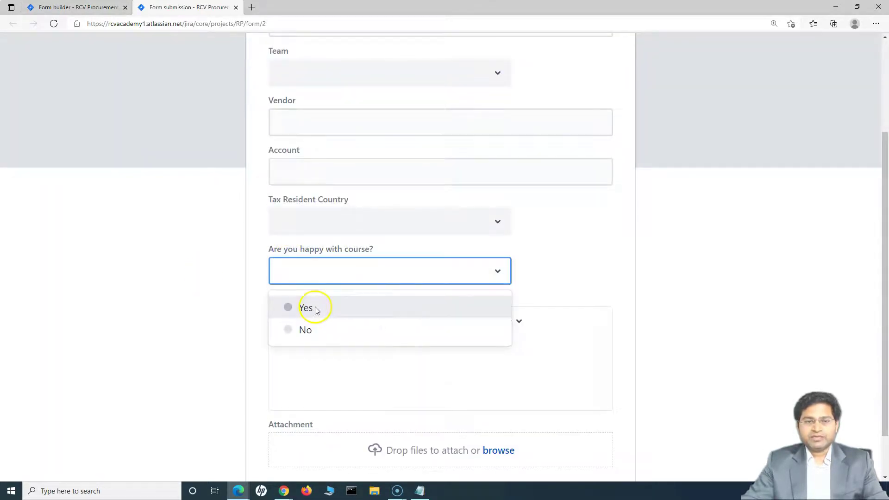
left_click(312, 314)
left_click(338, 273)
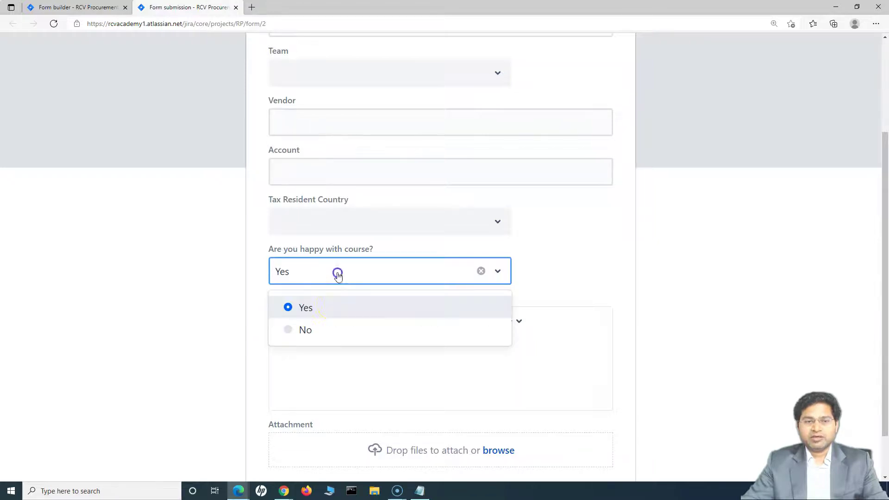
left_click(325, 330)
left_click(341, 273)
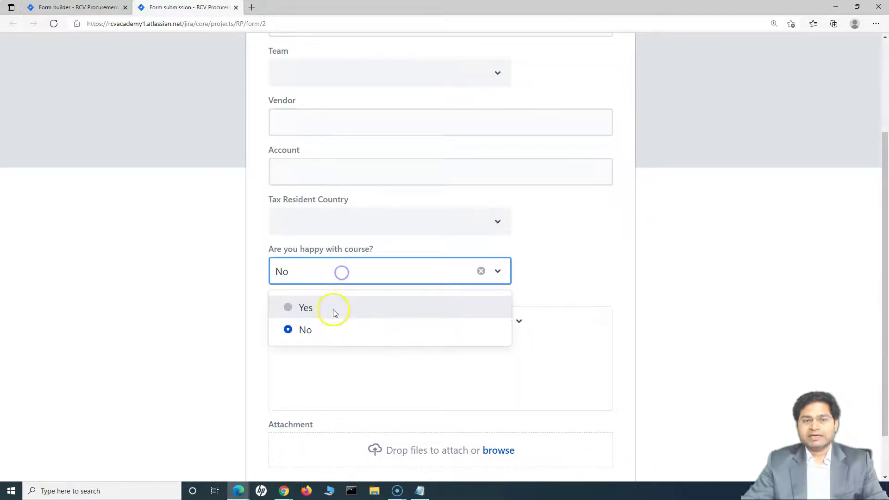
left_click(332, 310)
left_click(198, 309)
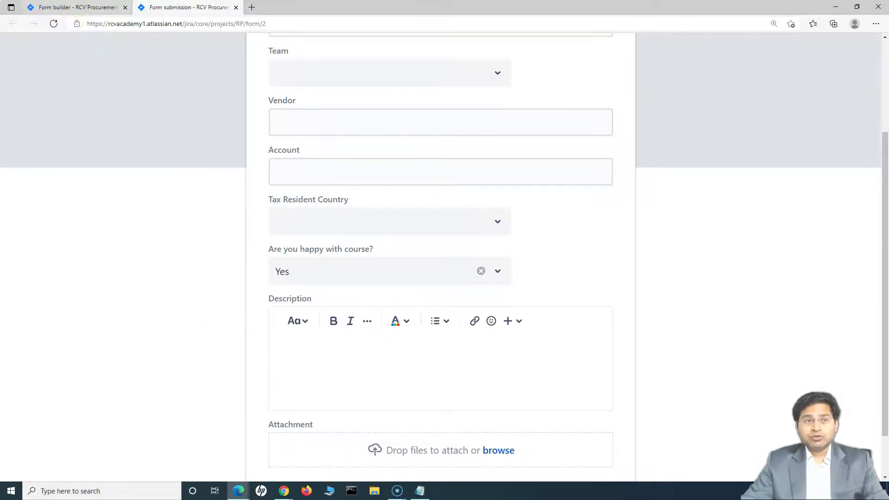
left_click(71, 7)
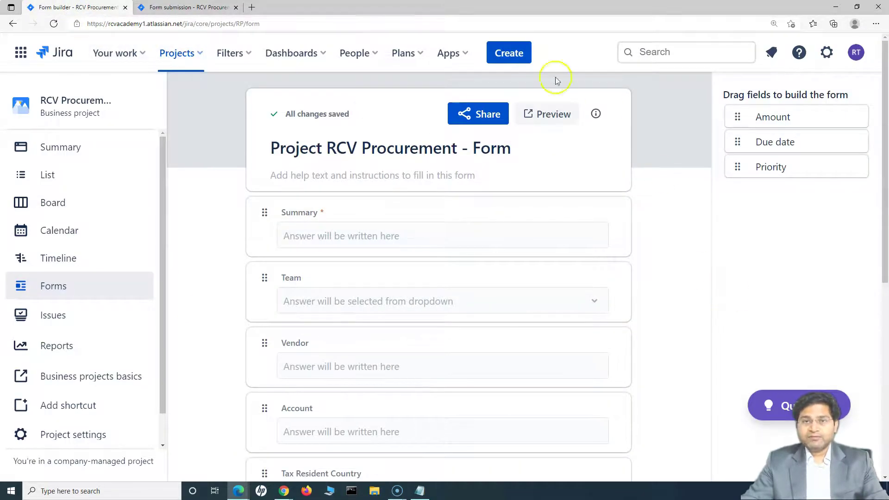
Review the RCV Procurement form's fields, including the new course question.
left_click(187, 140)
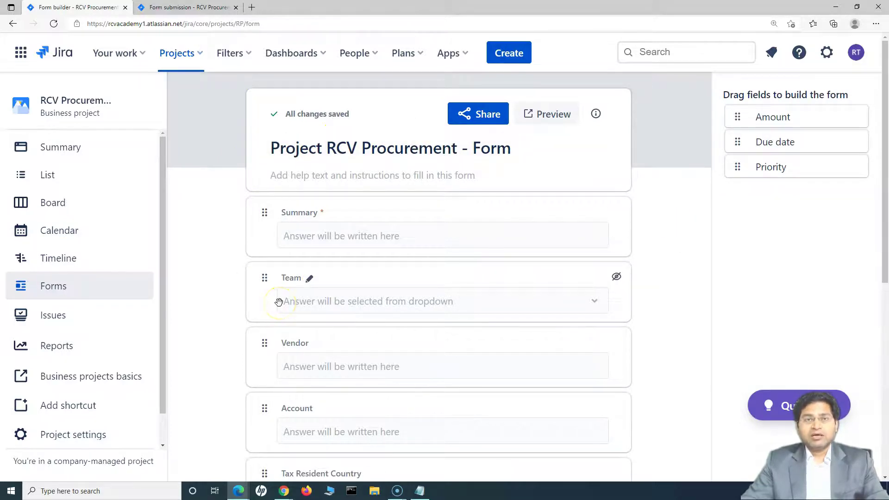
left_click(356, 309)
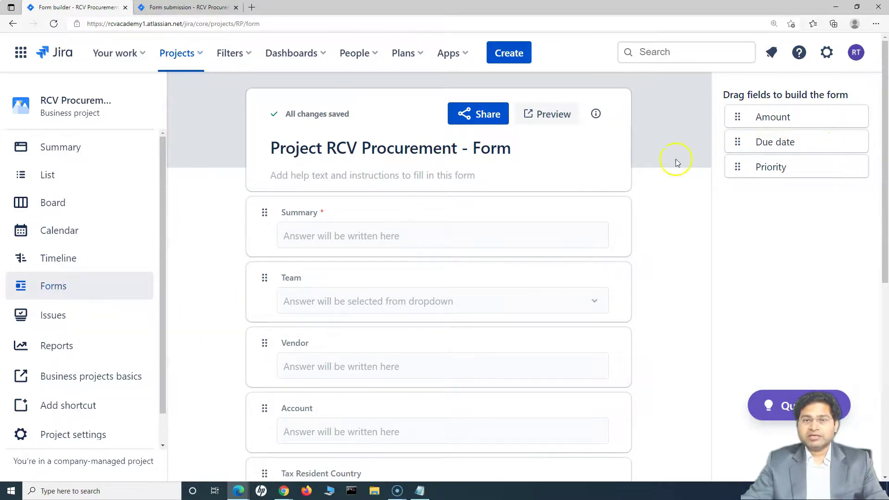
scroll(529, 289, "down", 1)
scroll(529, 289, "down", 5)
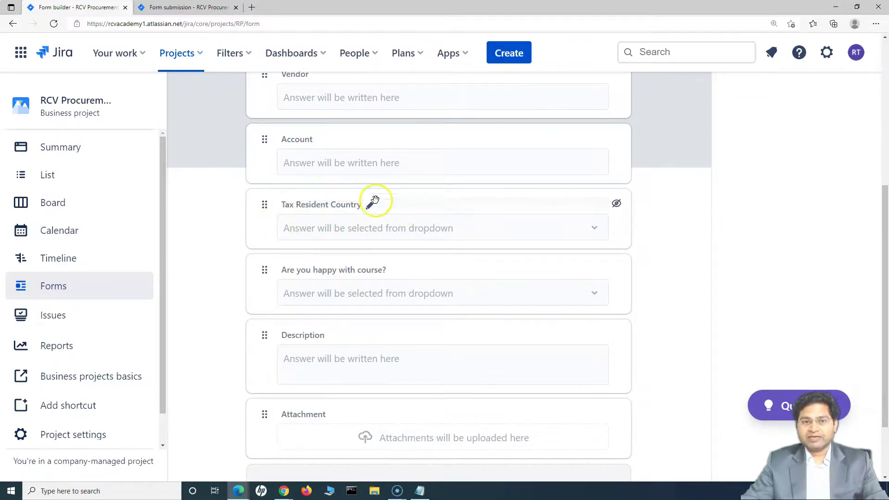
scroll(417, 334, "down", 2)
Bring the viewer's question note back up in Notepad over the form.
scroll(416, 334, "up", 8)
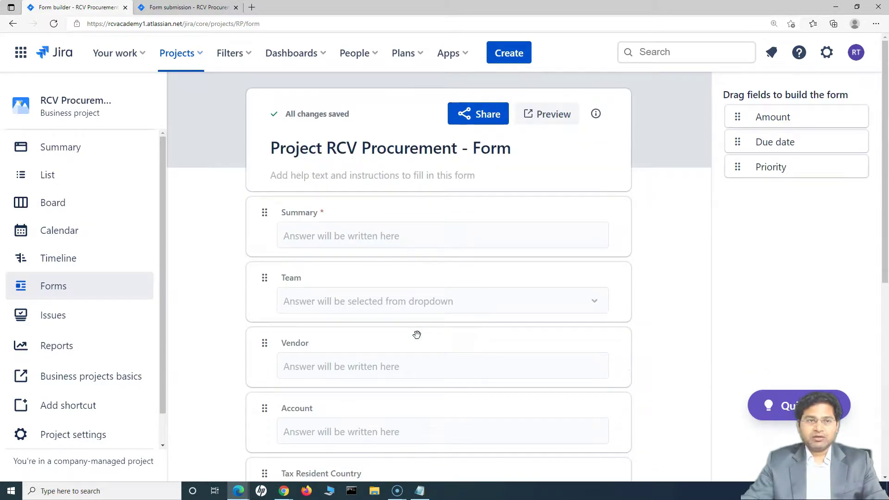
left_click(499, 296)
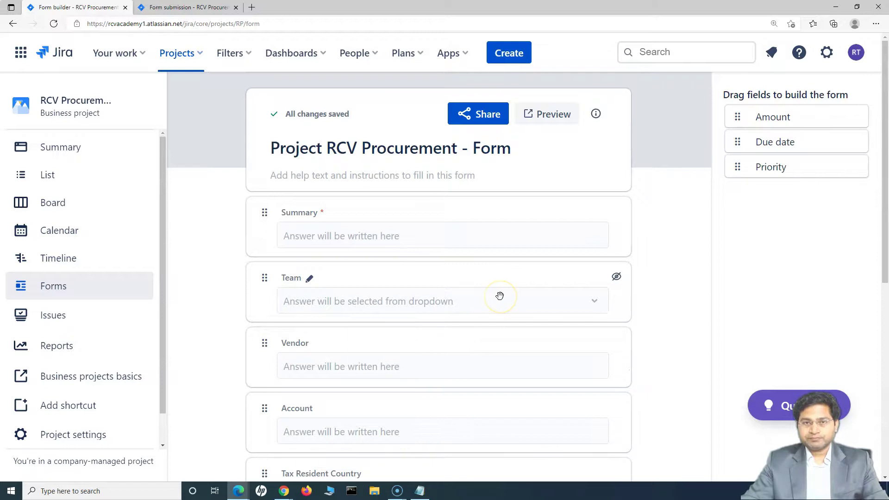
left_click(419, 491)
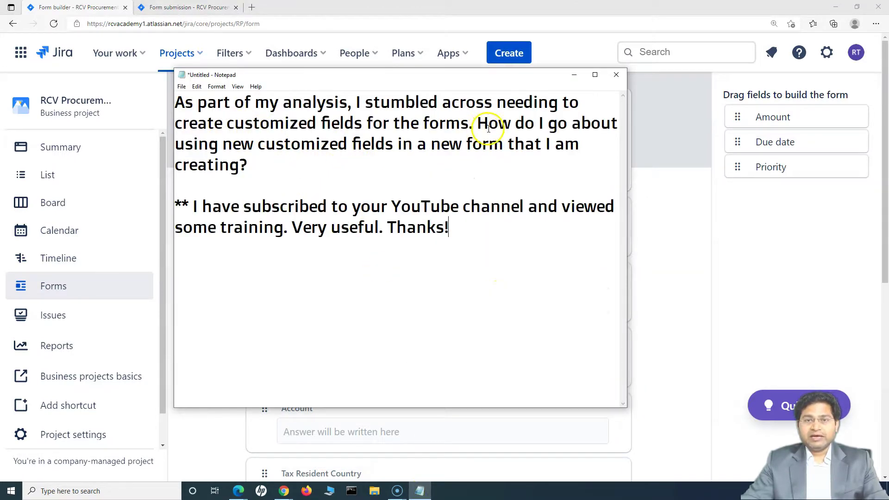
Highlight the custom-fields question and 'new form that I am creating', then minimize the note.
left_click_drag(478, 123, 488, 156)
left_click(352, 146)
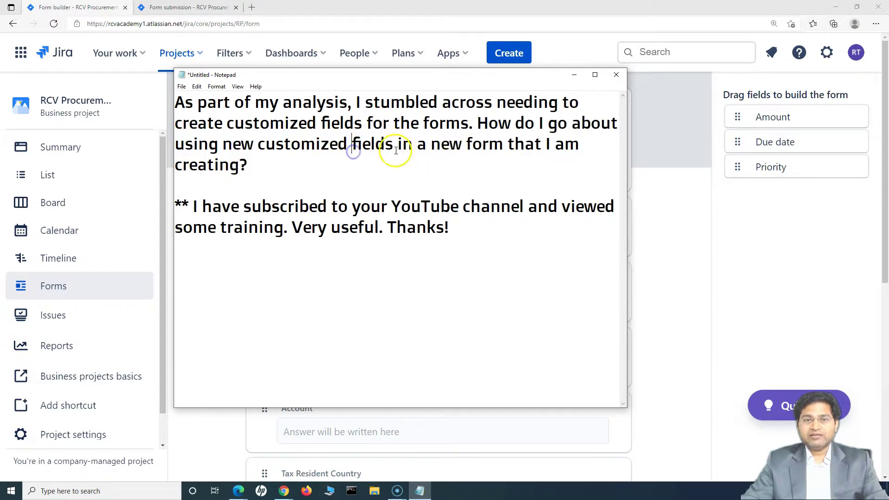
left_click_drag(431, 145, 467, 171)
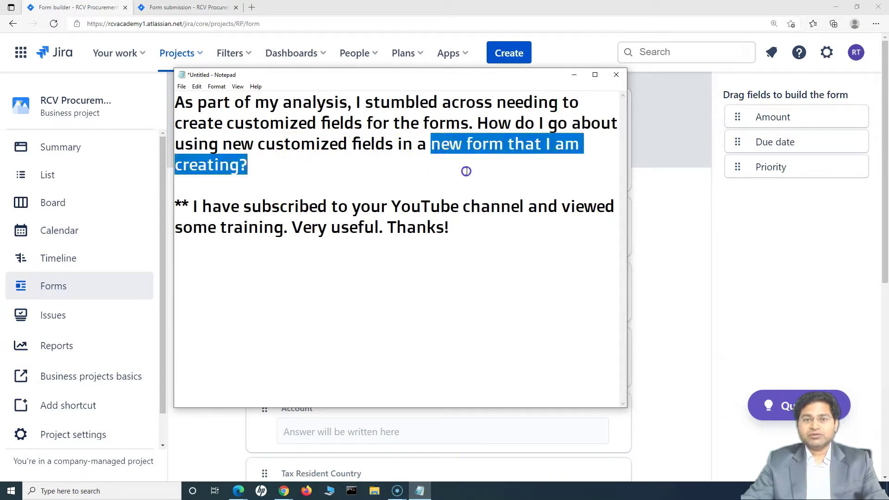
left_click(467, 171)
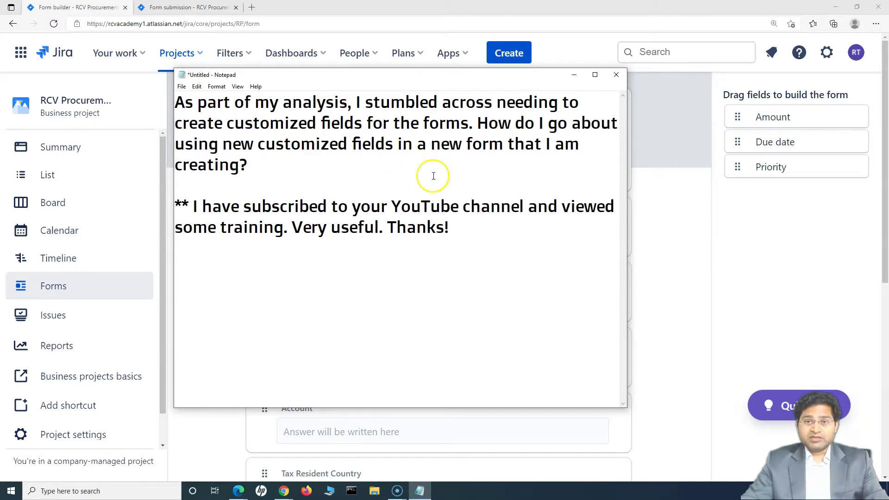
left_click(574, 74)
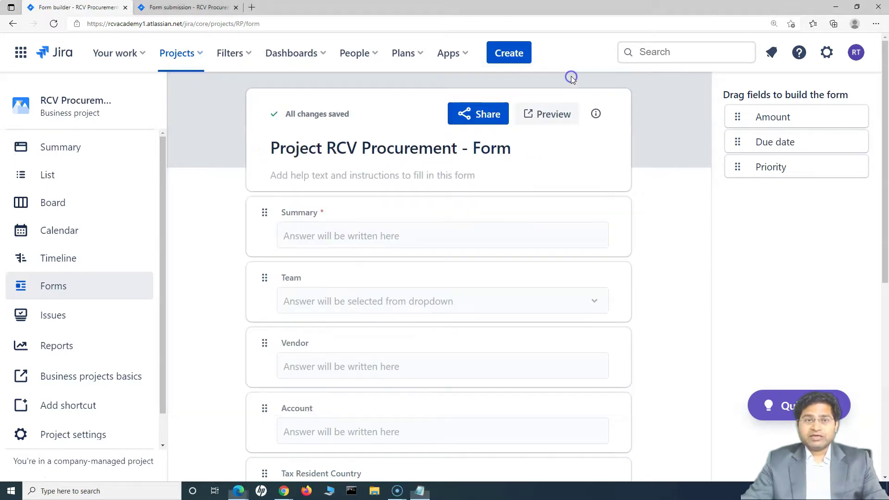
Restore the note, highlight the viewer's thanks for the training, and minimize it again.
left_click(421, 491)
left_click_drag(448, 227, 432, 206)
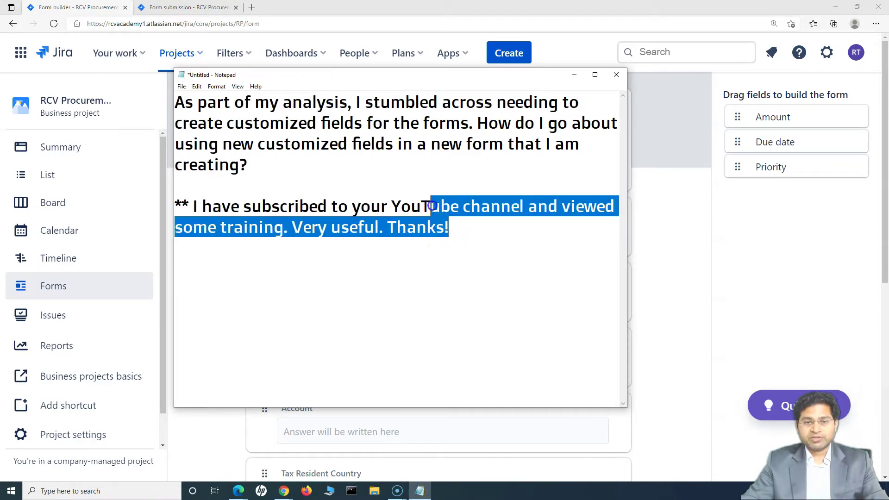
left_click(483, 260)
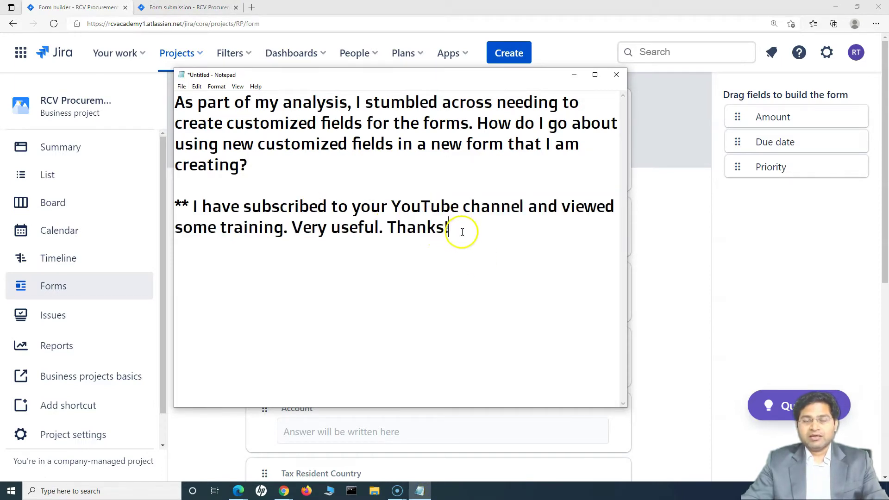
left_click(574, 75)
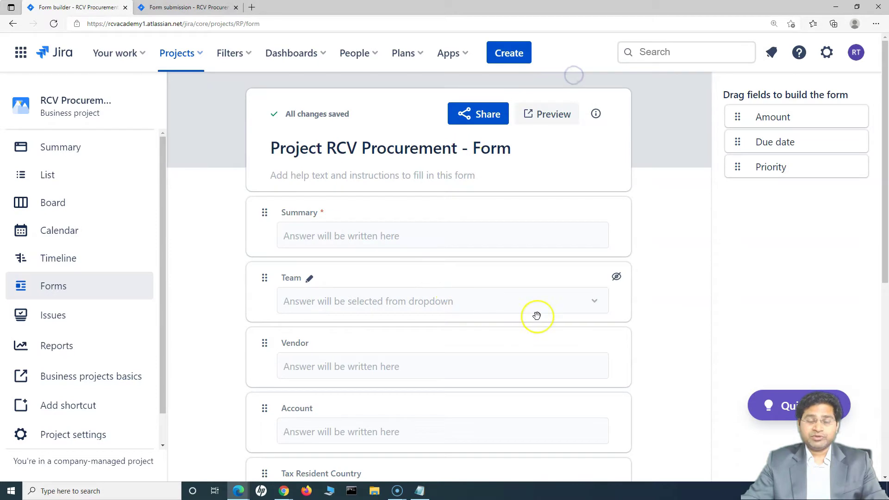
left_click(655, 235)
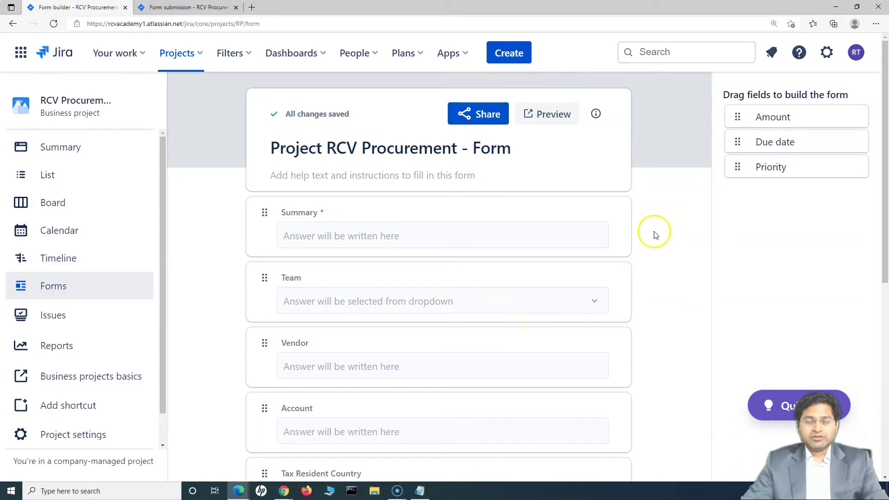